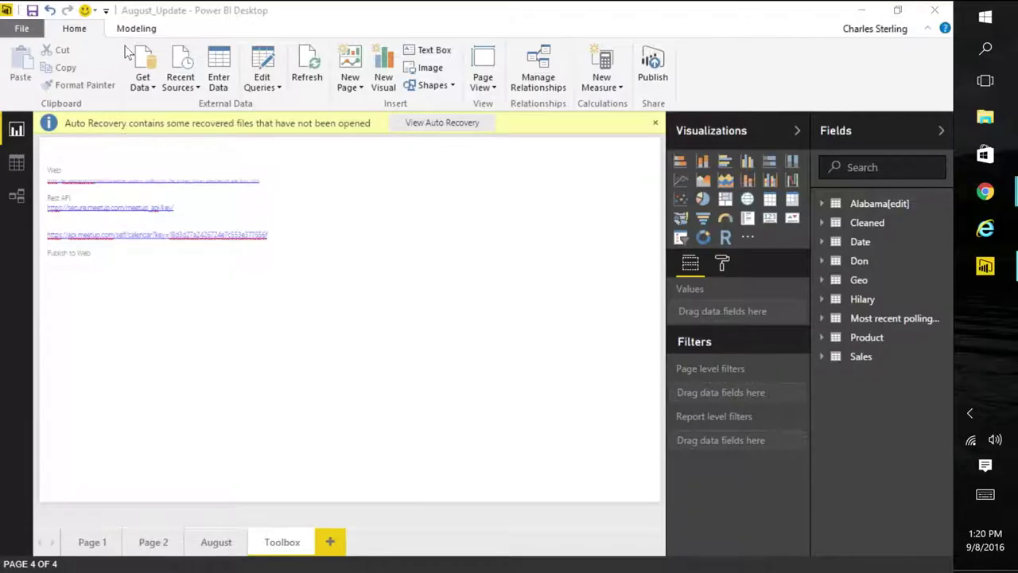
# Connect to the Wikipedia statewide opinion polling page as a Web data source using its copied URL
pyautogui.moveTo(263, 182); pyautogui.dragTo(51, 176)
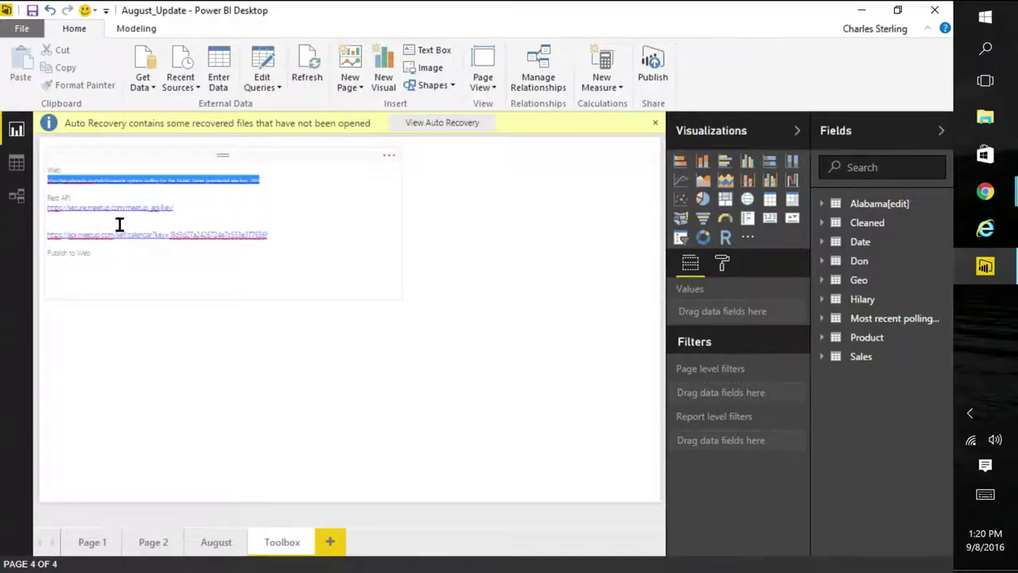
pyautogui.click(148, 90)
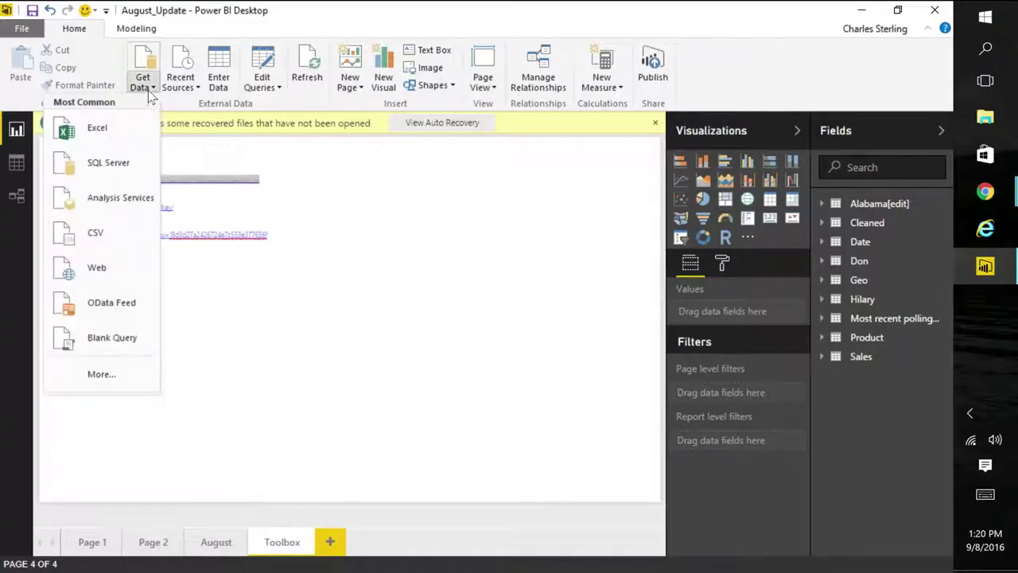
pyautogui.click(121, 276)
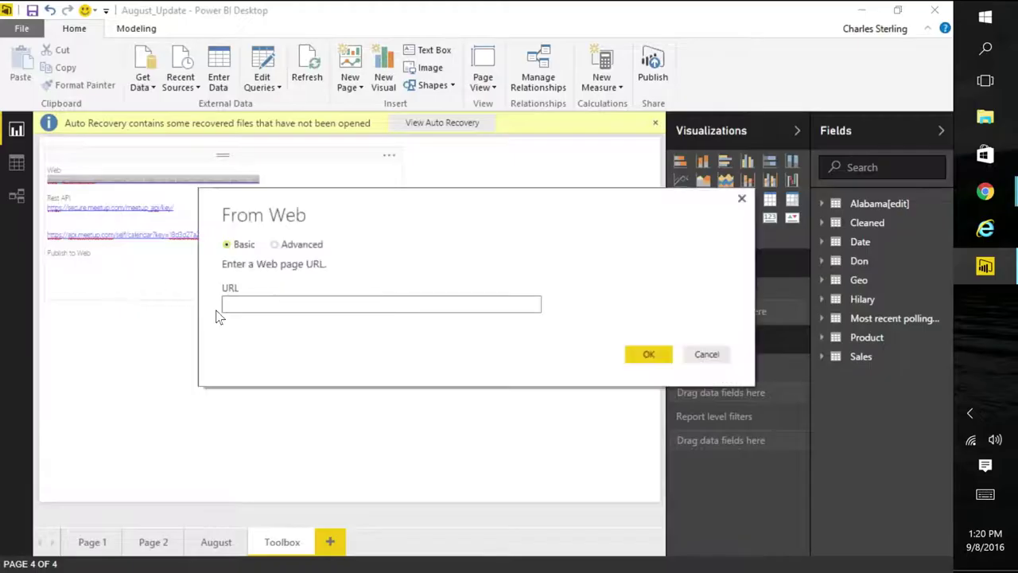
pyautogui.write('https://en.wikipedia.org/wiki/Statewide_opinion_polling_for_the_United_States_presidential_election,_2016')
pyautogui.press('Return')
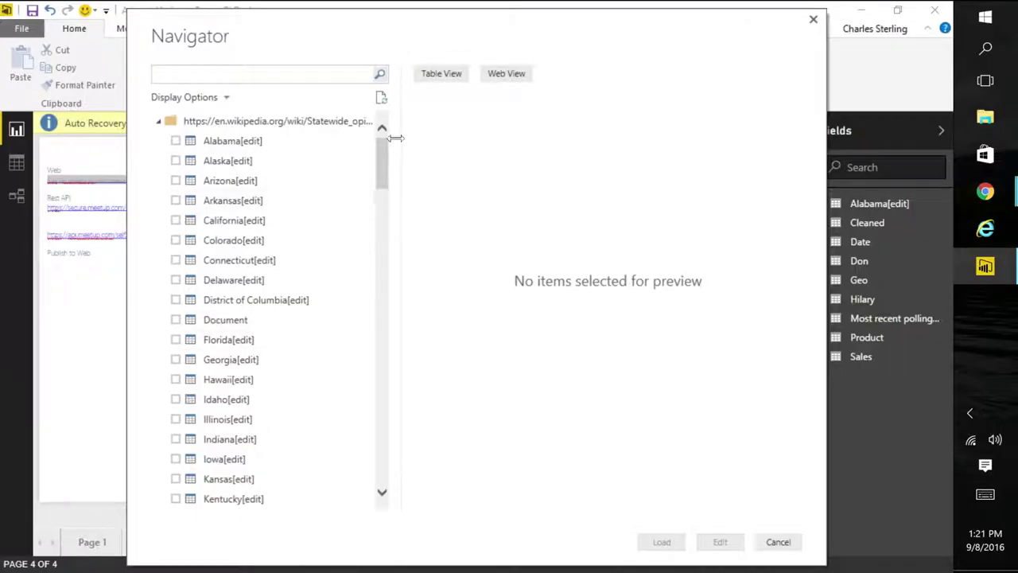
# Preview the Wikipedia page in Web View and scroll down to the polling tables
pyautogui.moveTo(382, 146); pyautogui.dragTo(390, 302)
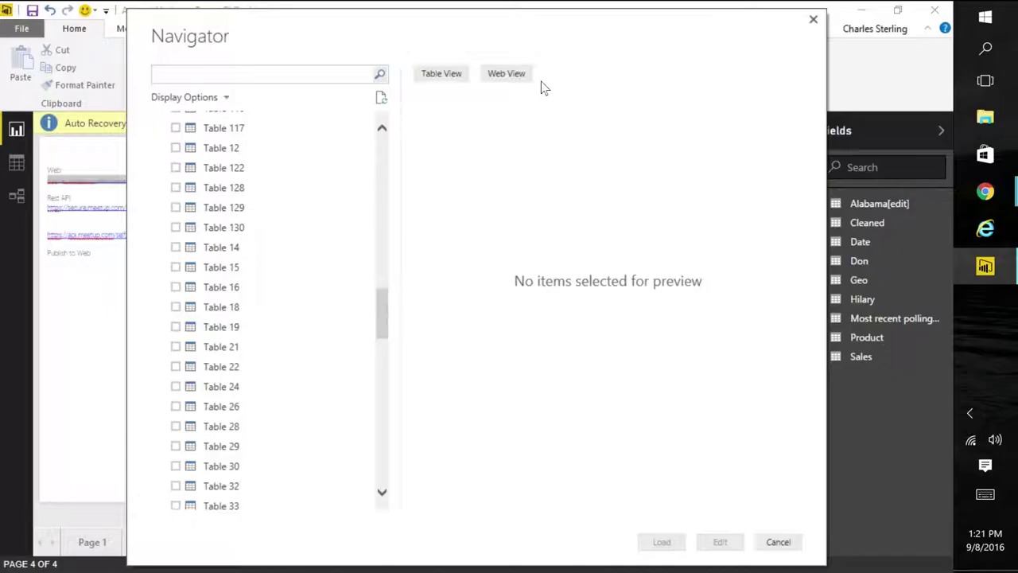
pyautogui.click(505, 80)
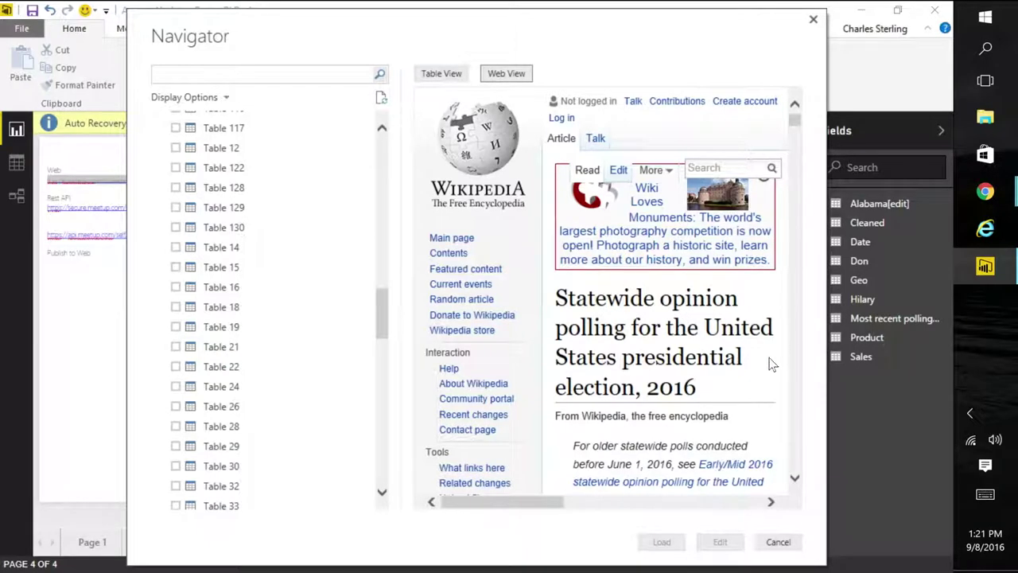
pyautogui.scroll(-5, 792, 358)
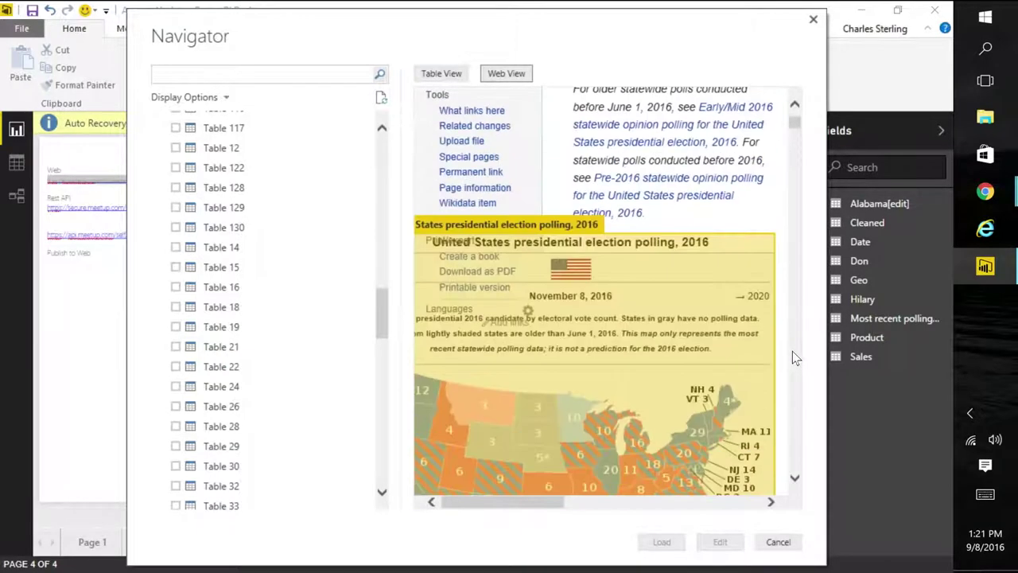
pyautogui.scroll(-10, 791, 350)
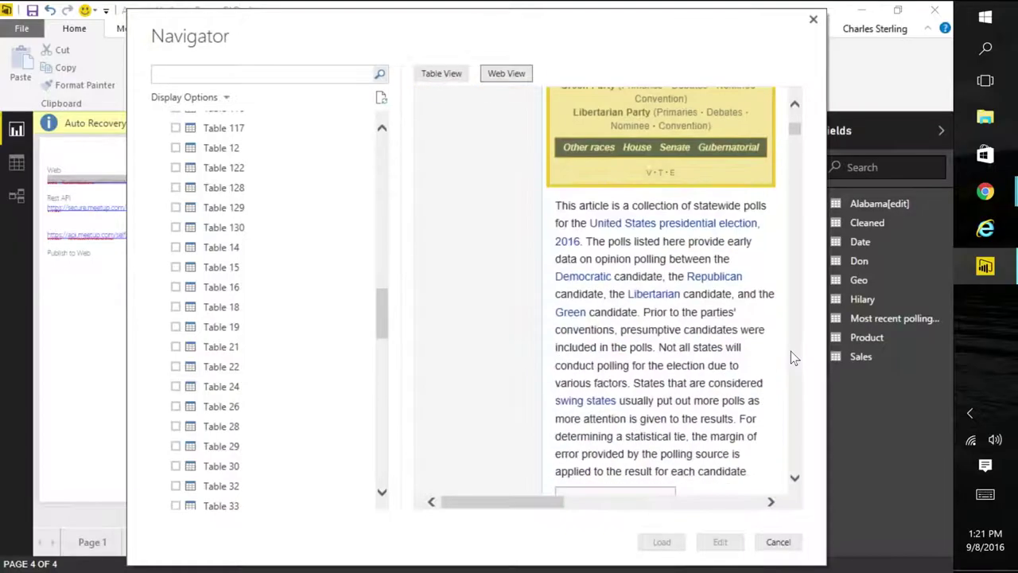
pyautogui.scroll(-15, 790, 350)
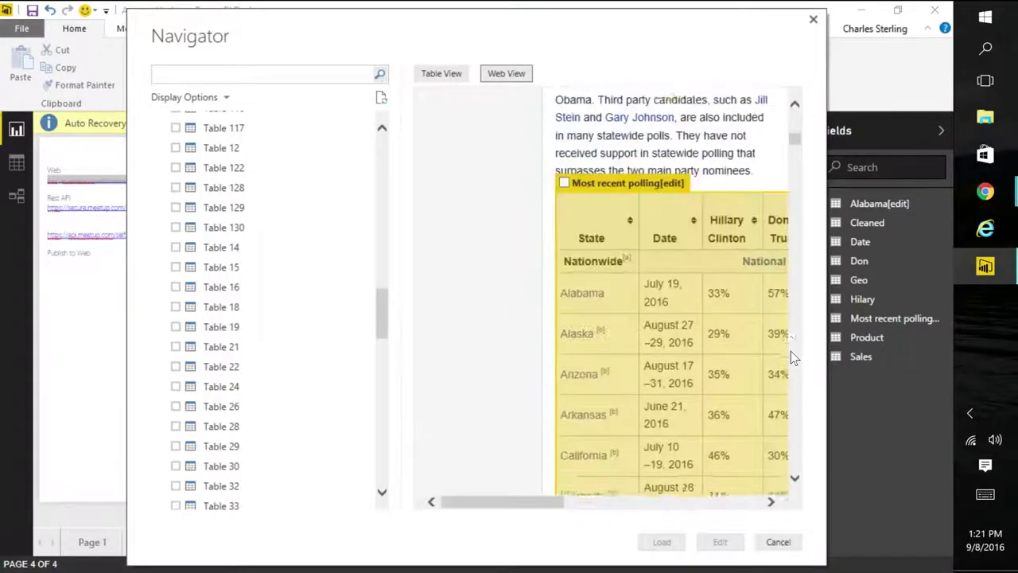
pyautogui.scroll(-5, 791, 356)
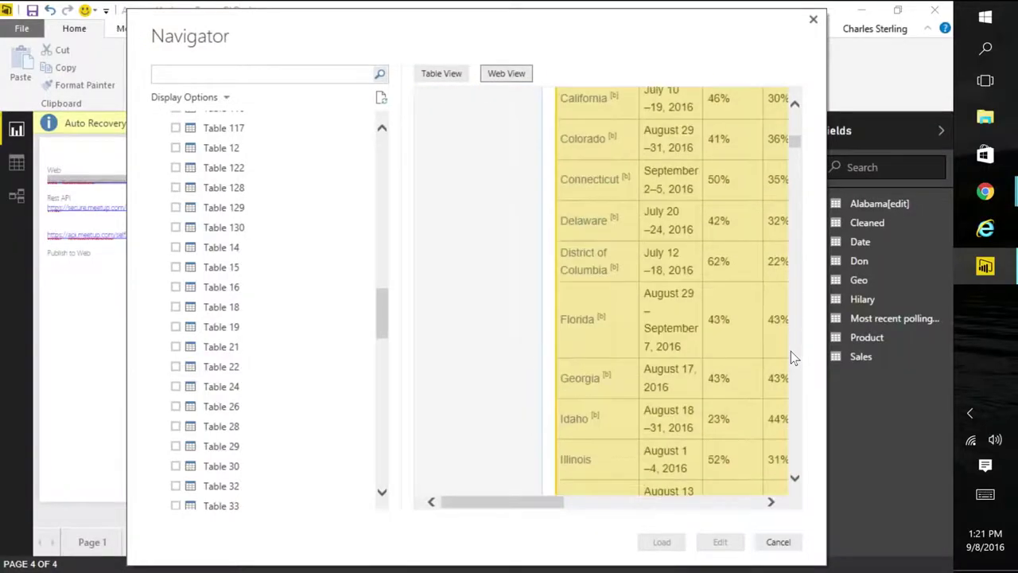
# Tick the Most recent polling[edit] table and send it to the Query Editor
pyautogui.click(794, 105)
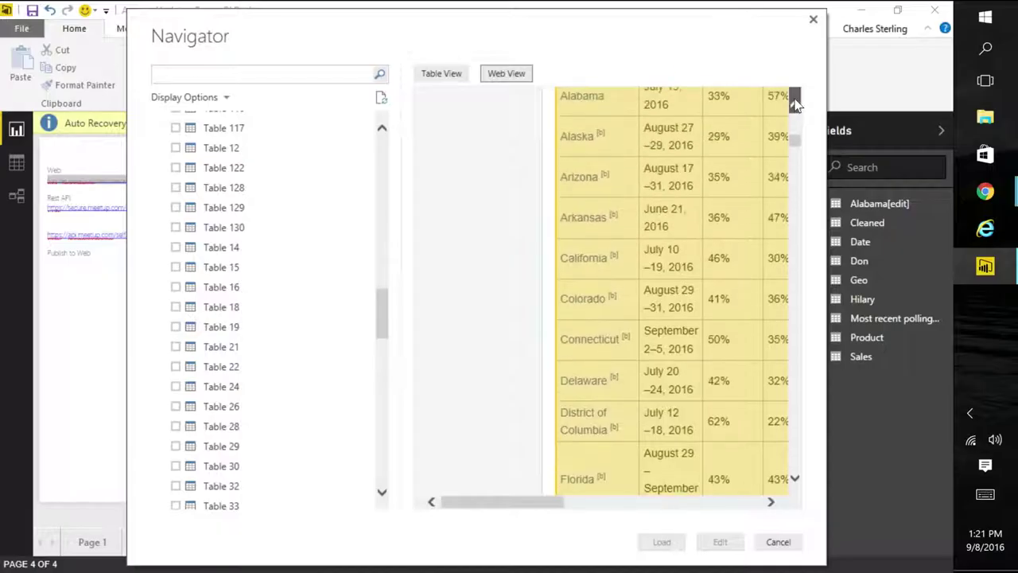
pyautogui.click(795, 104)
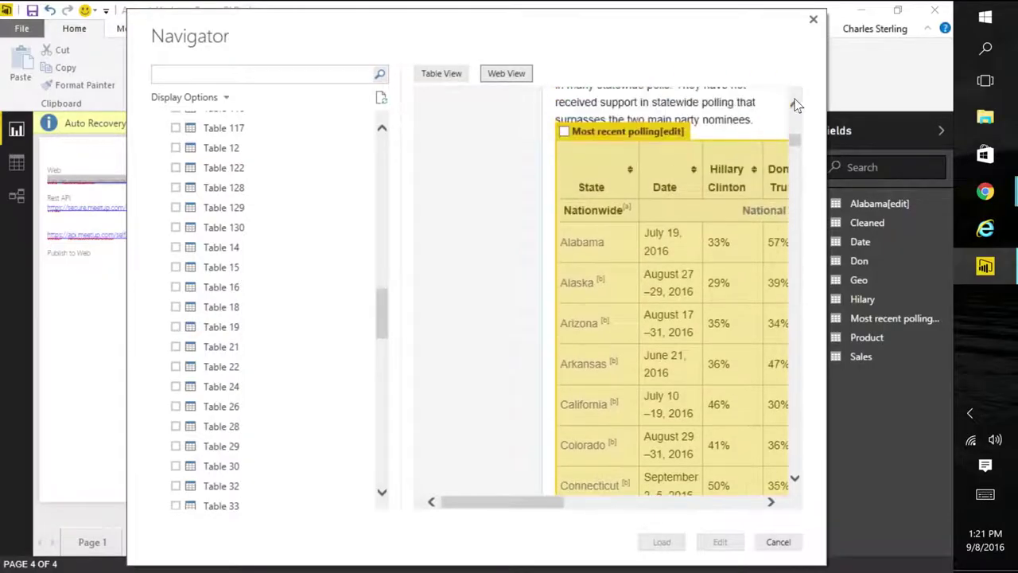
pyautogui.click(564, 133)
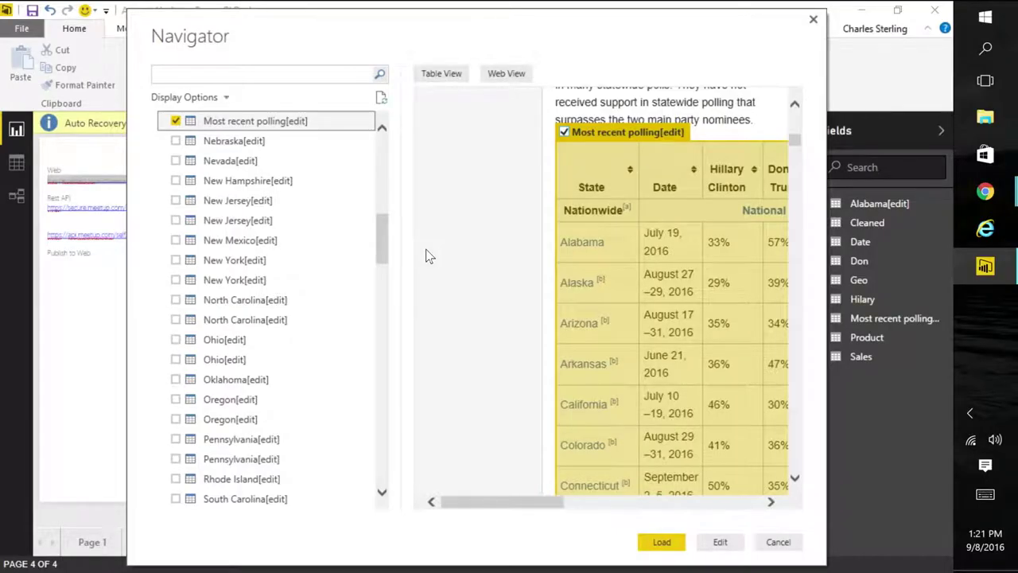
pyautogui.click(661, 541)
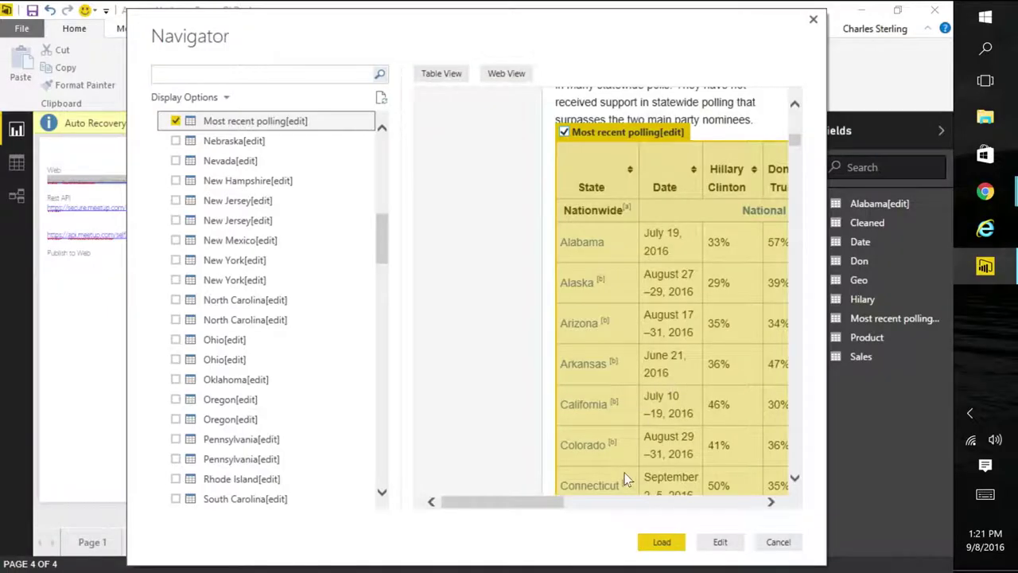
pyautogui.click(721, 543)
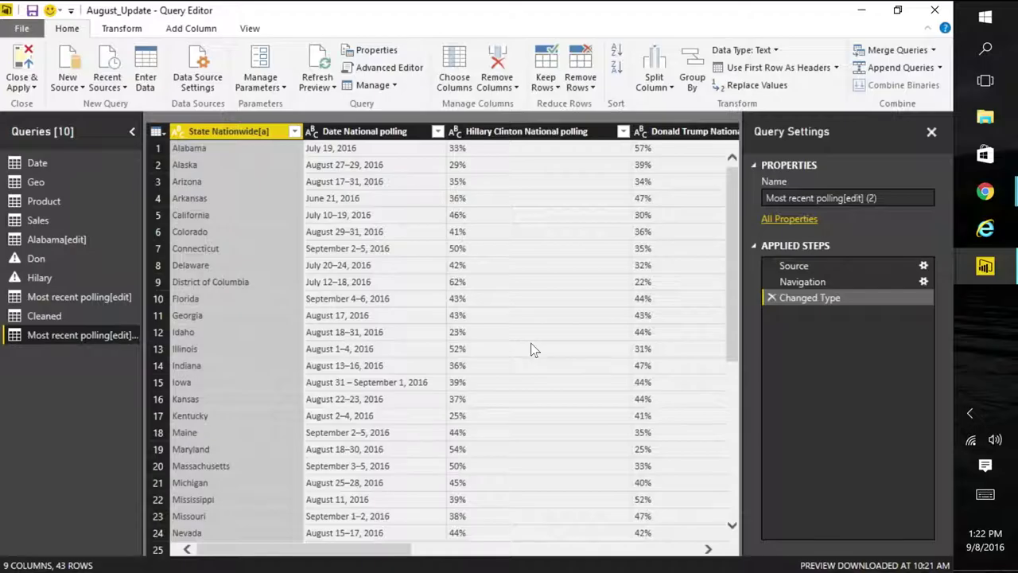
# Replace the % signs with nothing in the Hillary Clinton National polling column
pyautogui.rightClick(534, 233)
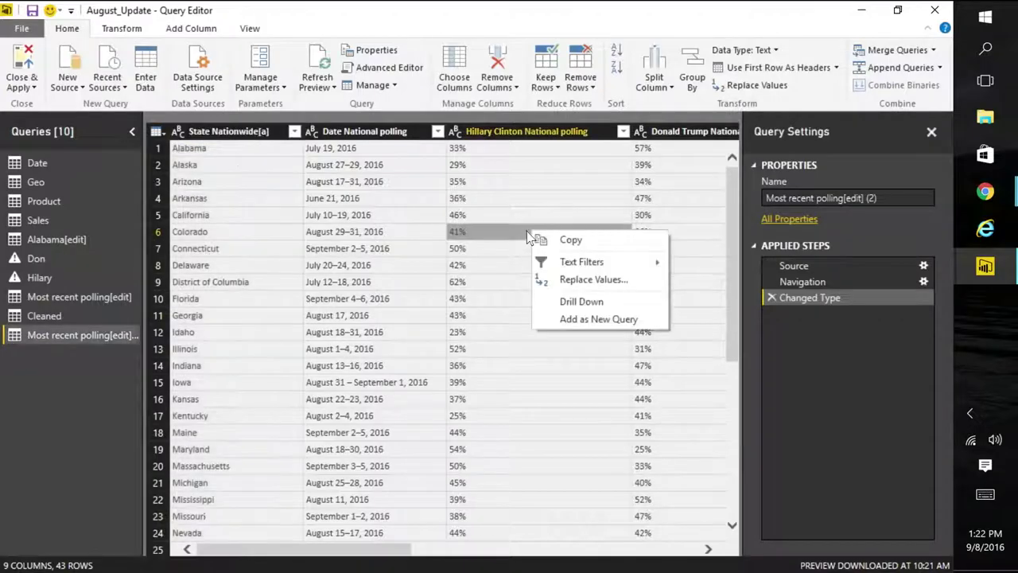
pyautogui.click(602, 283)
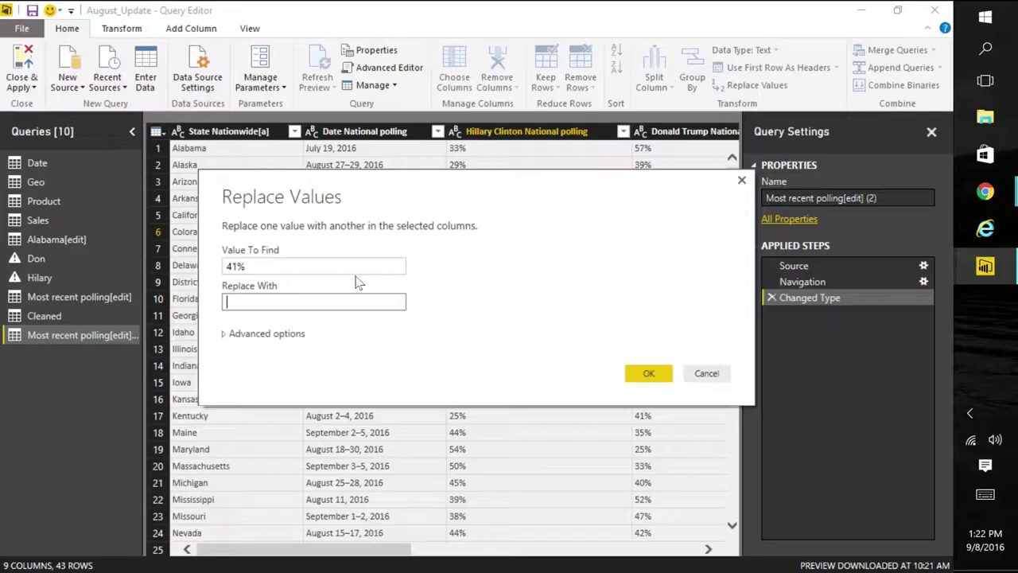
pyautogui.moveTo(236, 267); pyautogui.dragTo(214, 265)
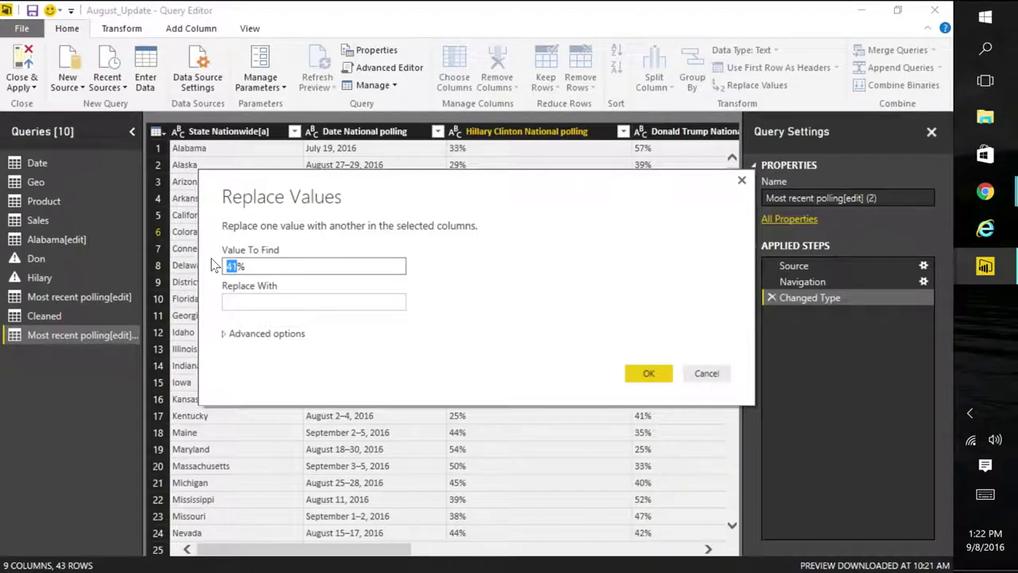
pyautogui.press('BackSpace')
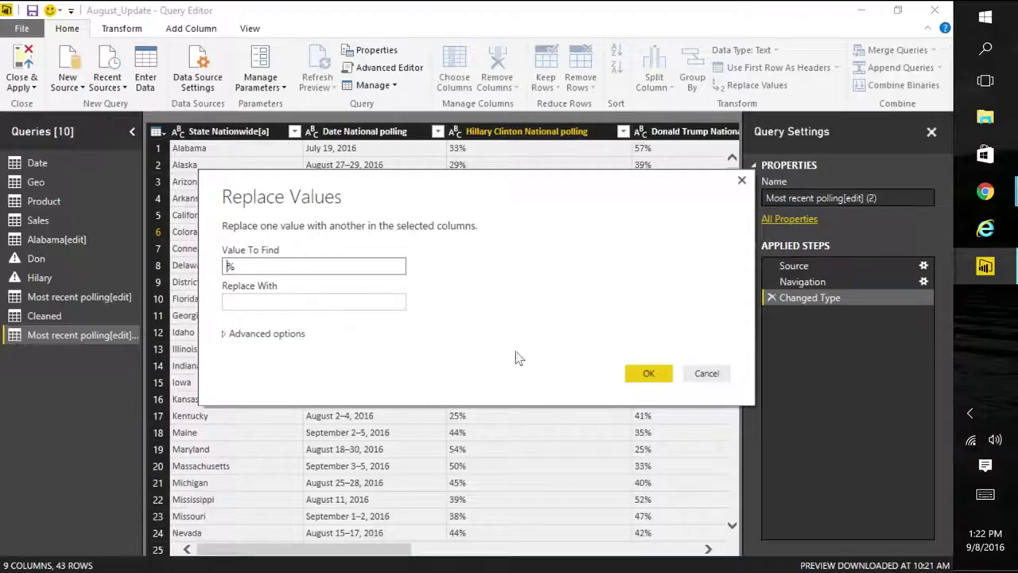
pyautogui.click(646, 373)
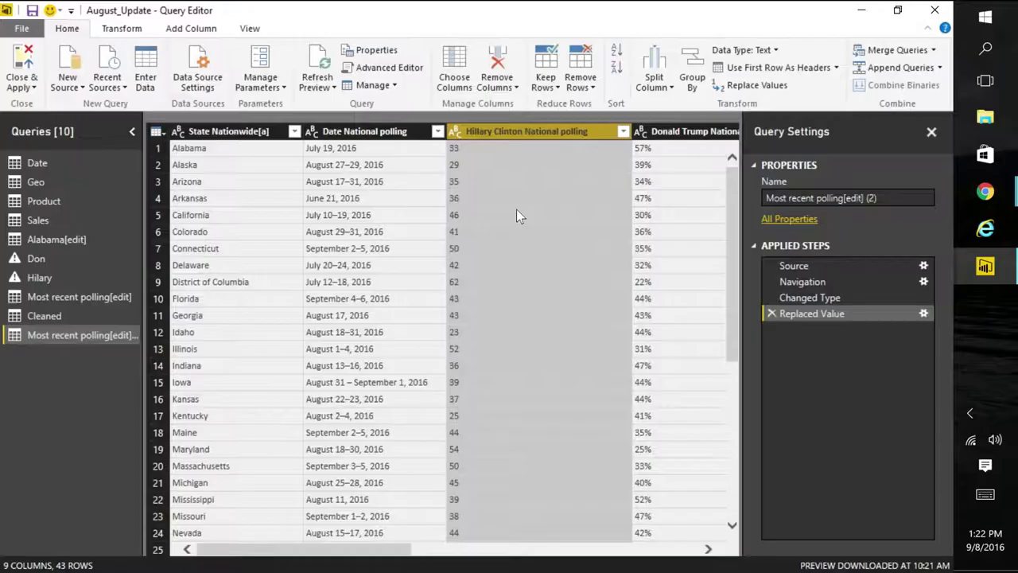
pyautogui.click(124, 30)
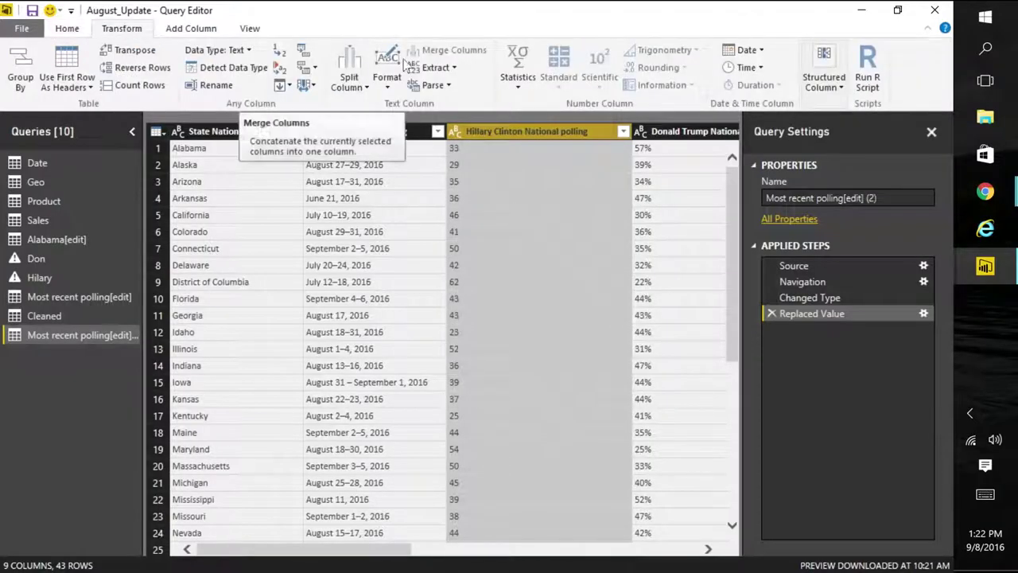
# Make the Hillary Clinton column Whole Number type and apply changes with Close & Apply
pyautogui.click(237, 52)
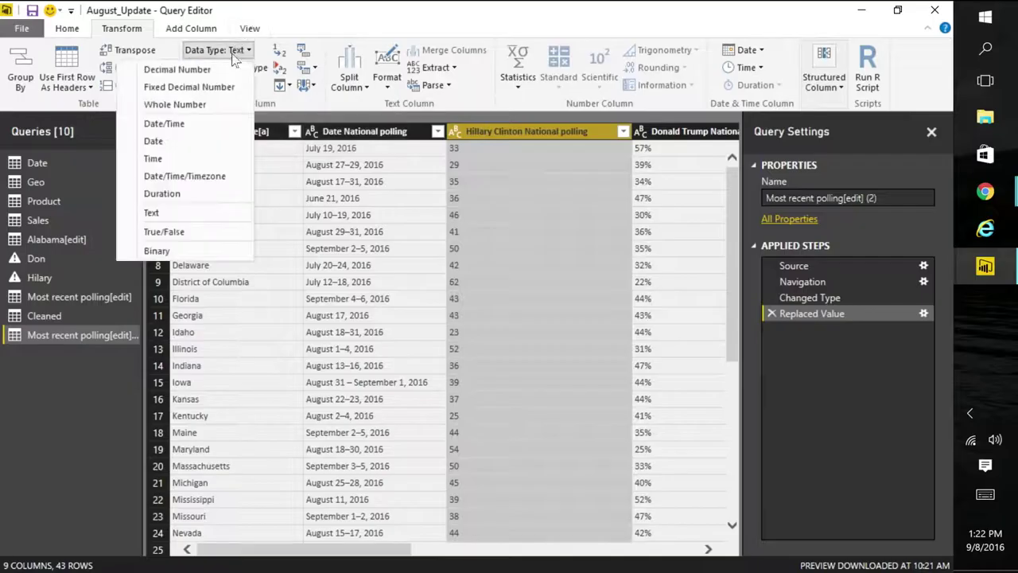
pyautogui.click(215, 102)
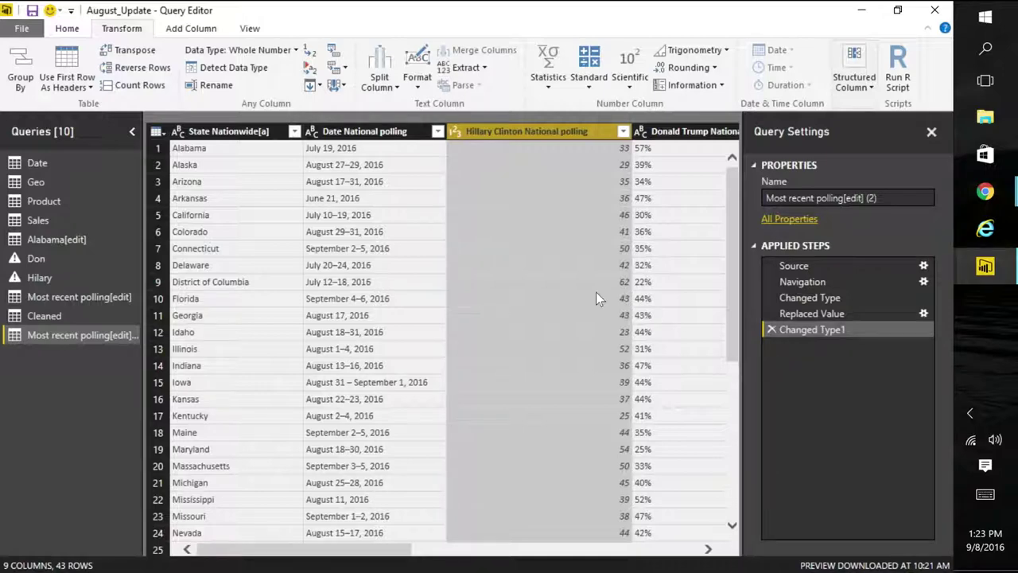
pyautogui.click(72, 29)
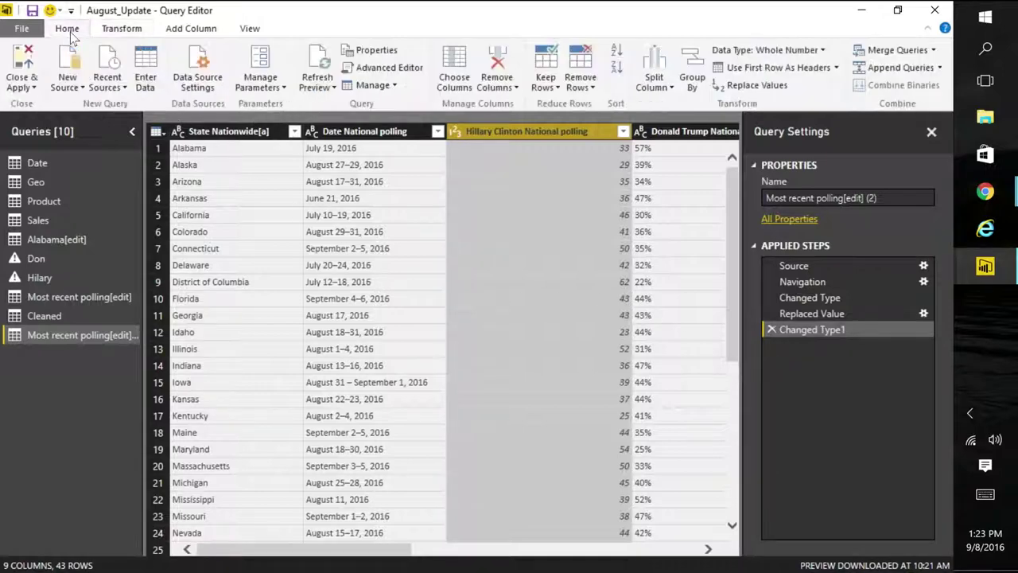
pyautogui.click(24, 86)
pyautogui.click(30, 103)
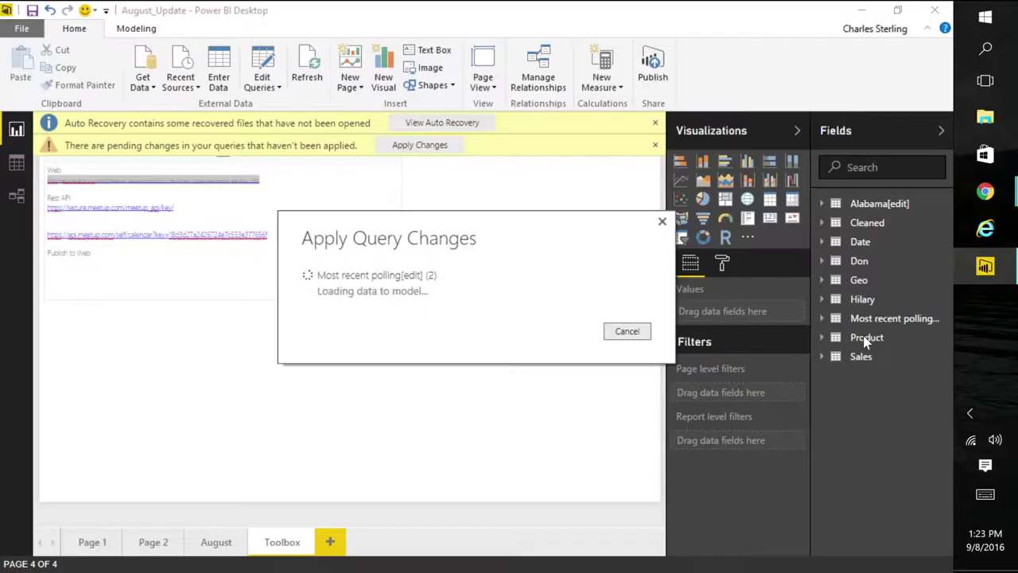
# Build a map from the State Nationwide[a] field, move it up-left and widen it rightward
pyautogui.click(822, 319)
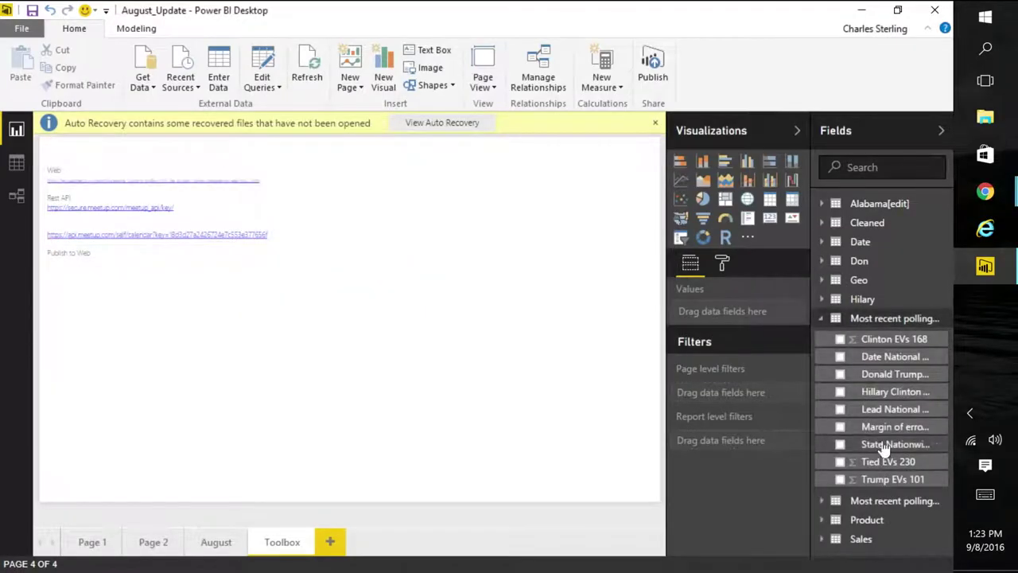
pyautogui.moveTo(883, 444); pyautogui.dragTo(503, 440)
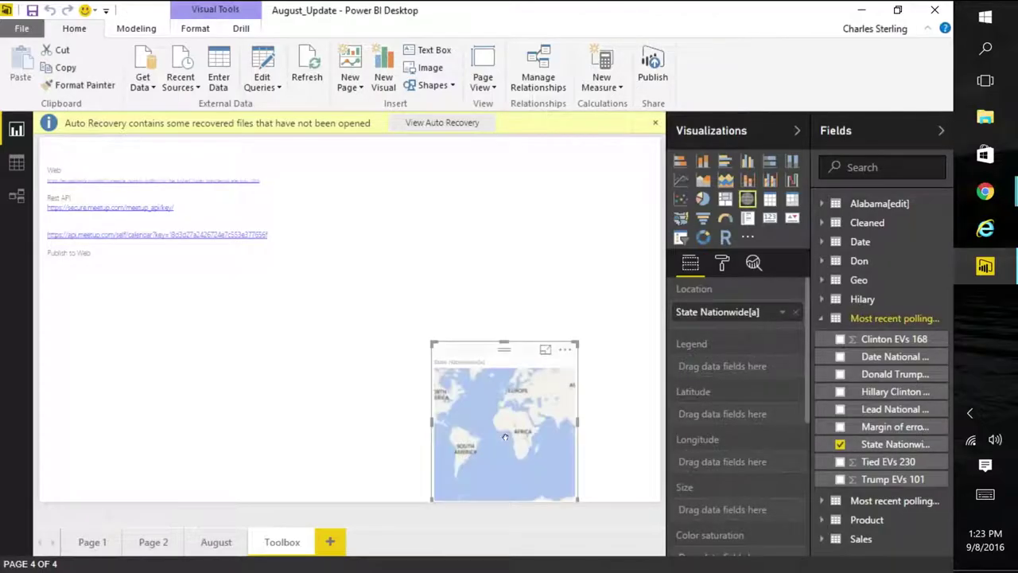
pyautogui.moveTo(478, 350); pyautogui.dragTo(396, 259)
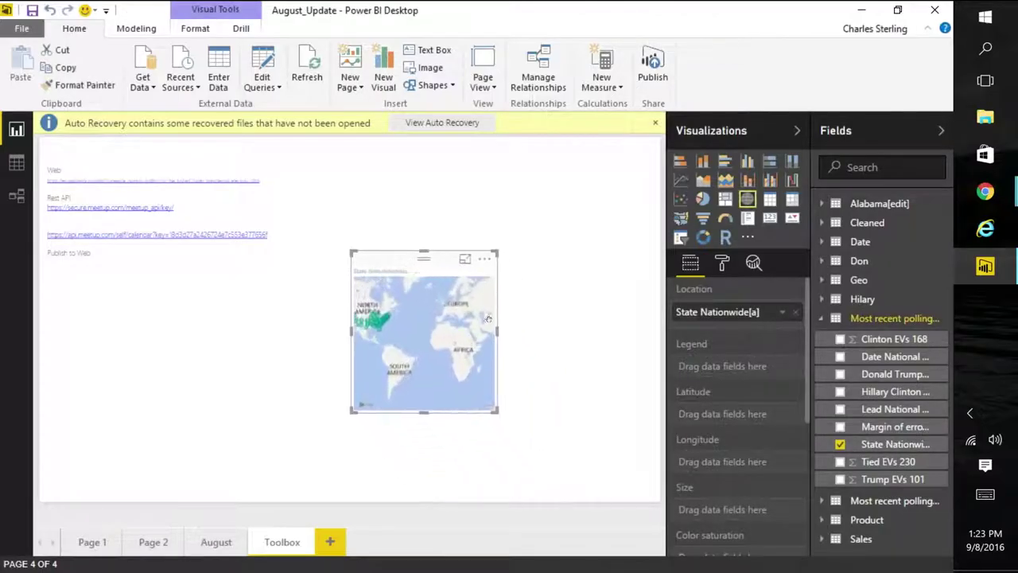
pyautogui.moveTo(502, 328); pyautogui.dragTo(586, 314)
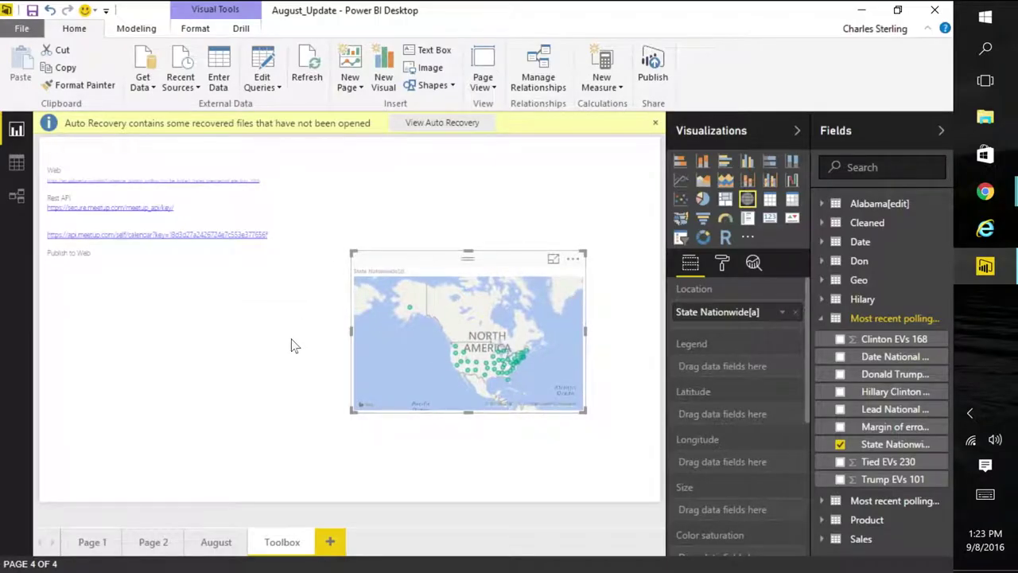
pyautogui.moveTo(280, 233); pyautogui.dragTo(50, 247)
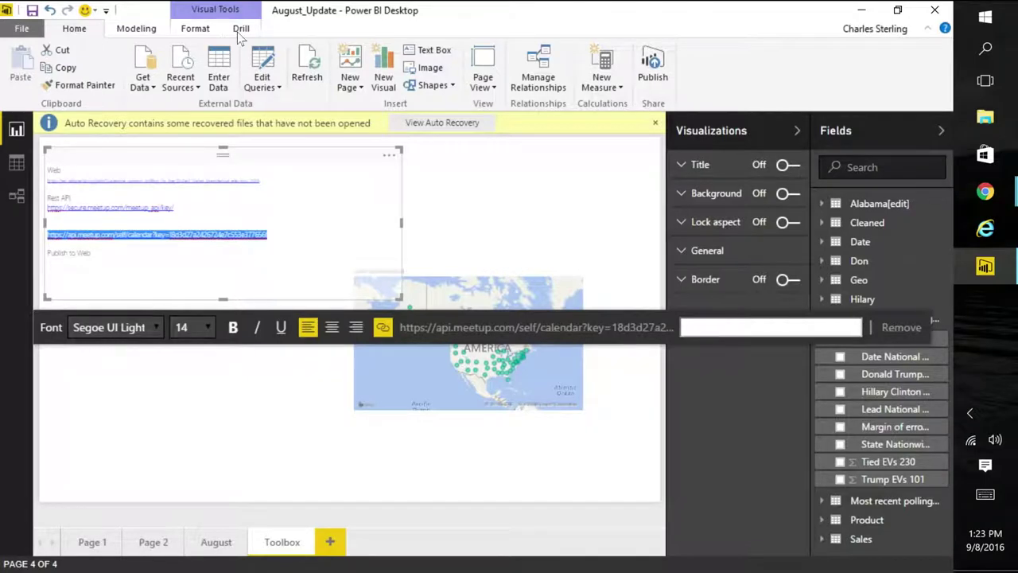
# Load the Meetup calendar API URL as a Web source, creating Query1 with 52 records
pyautogui.click(134, 89)
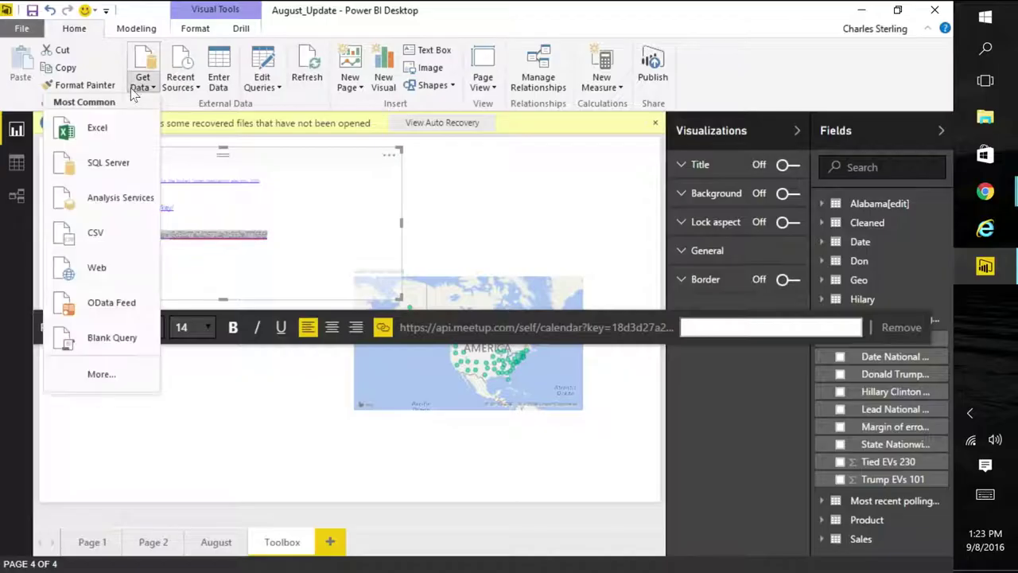
pyautogui.click(127, 272)
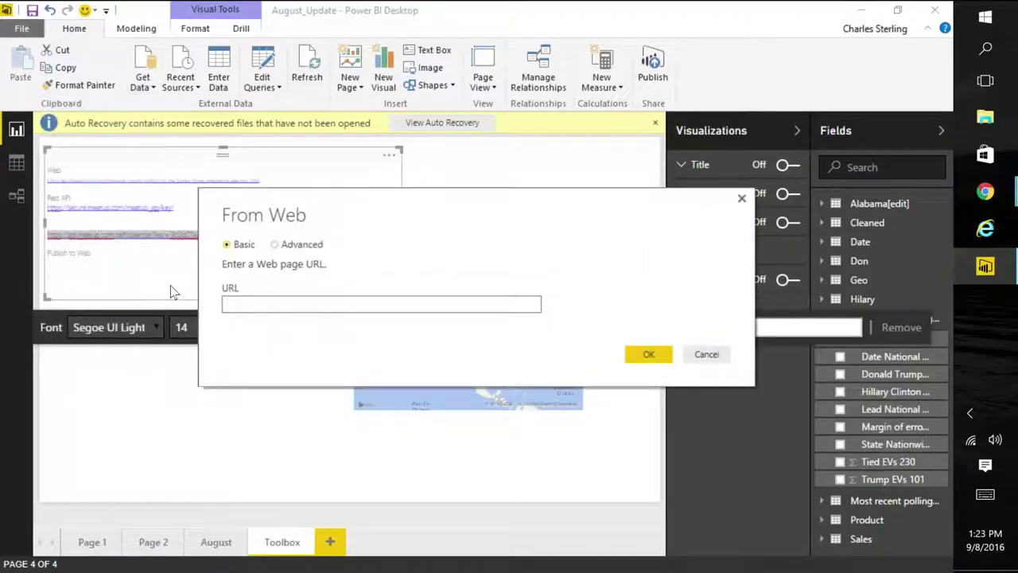
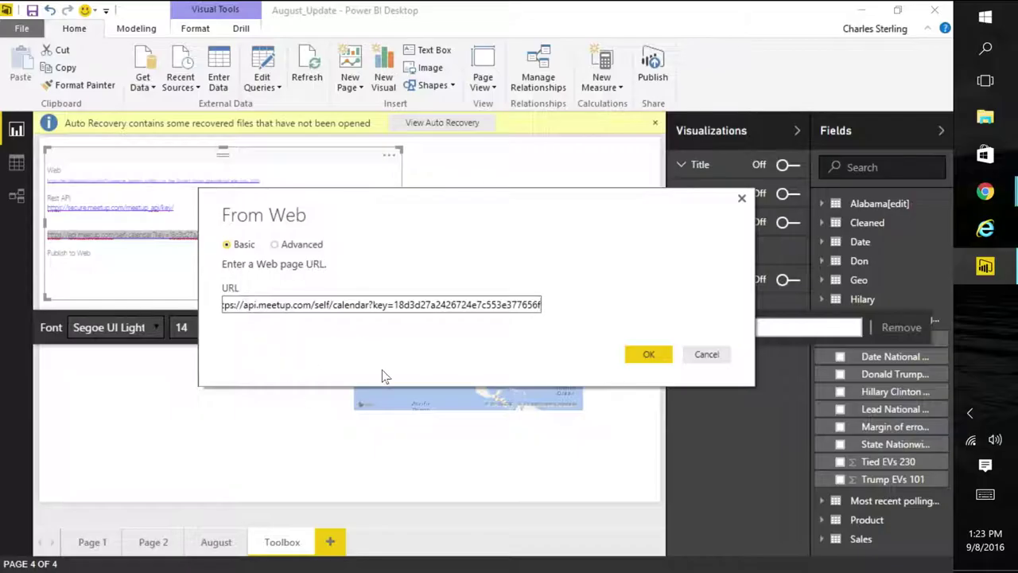
pyautogui.click(647, 356)
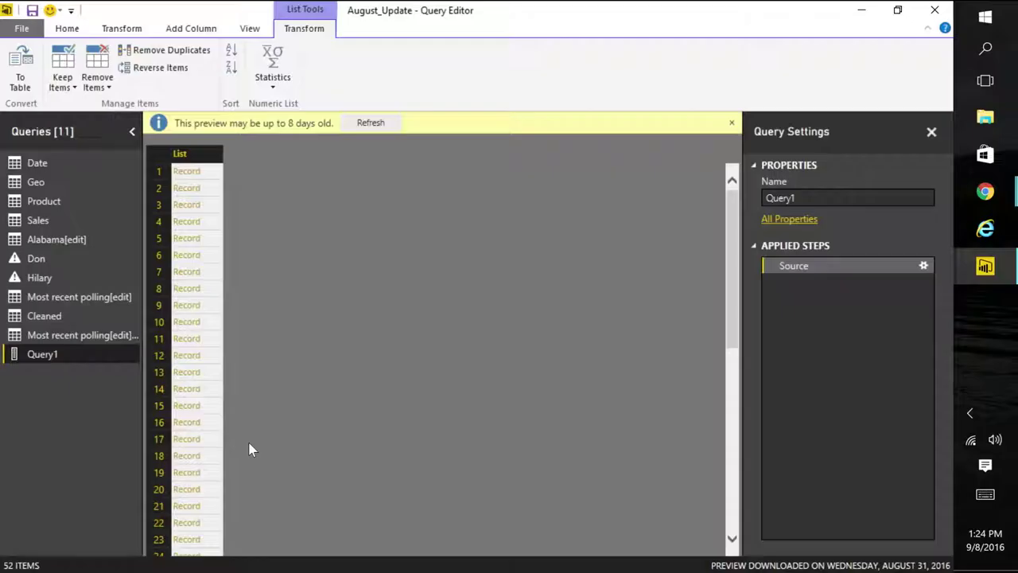
# Convert Query1's list into a table with a single Column1 of 52 rows
pyautogui.moveTo(169, 153); pyautogui.dragTo(179, 152)
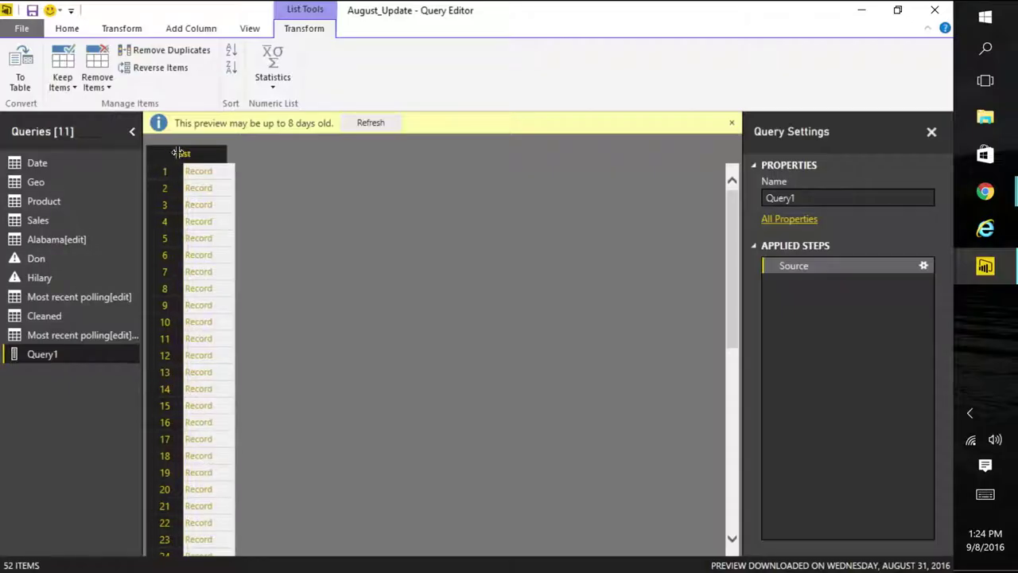
pyautogui.rightClick(188, 154)
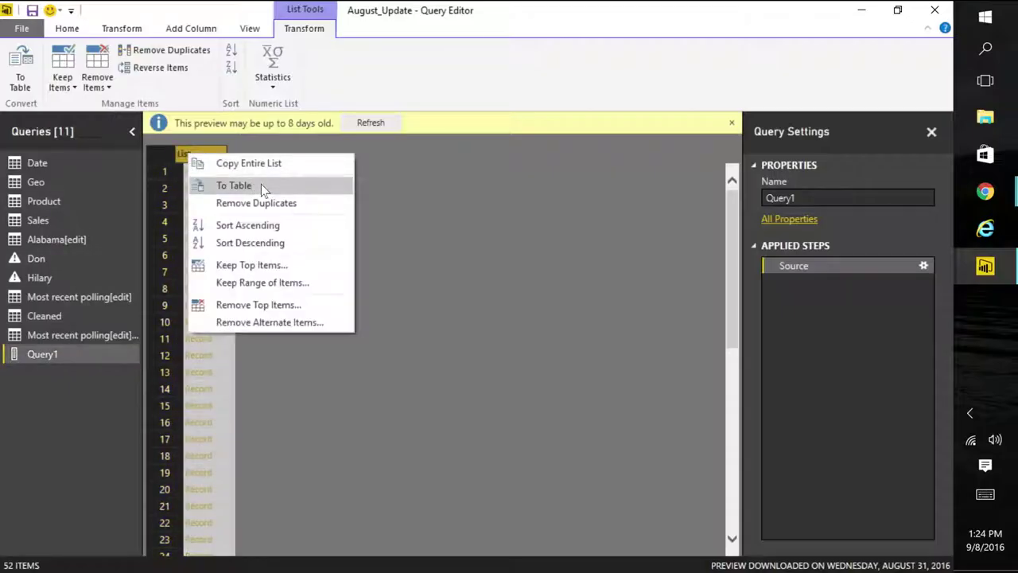
pyautogui.click(253, 186)
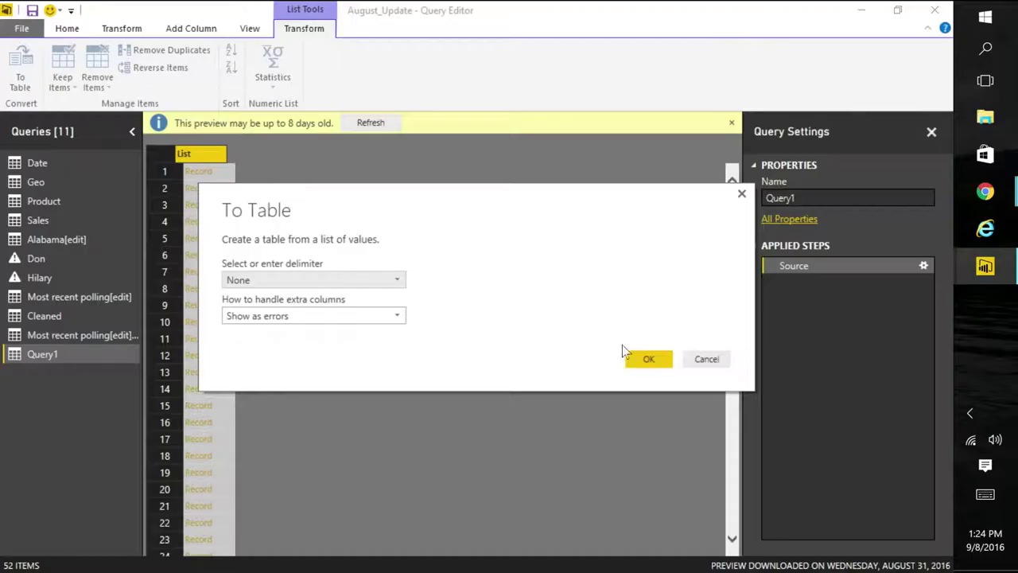
pyautogui.click(646, 359)
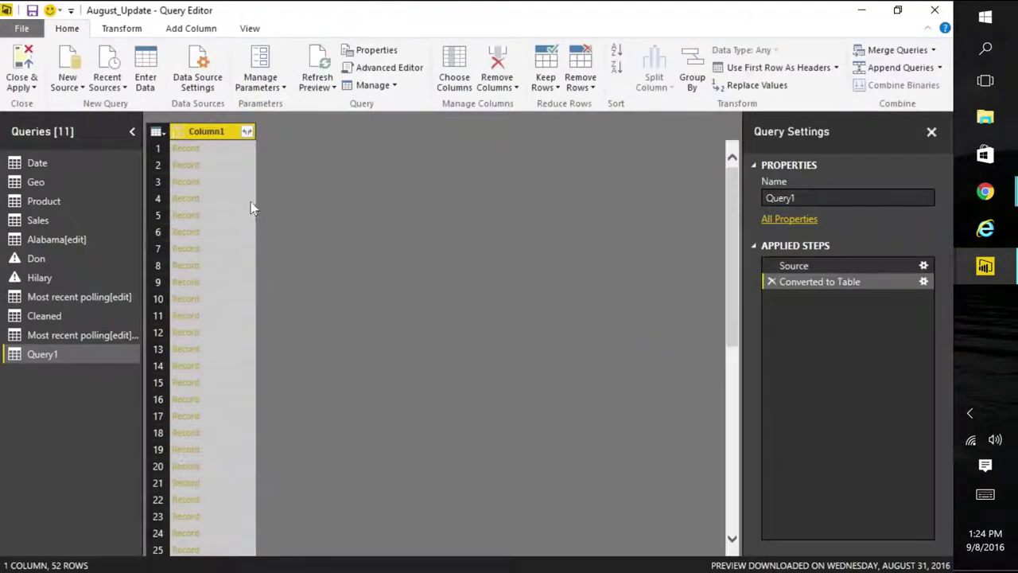
# Expand Column1's records into 17 columns with the Column1 prefix turned off
pyautogui.click(247, 131)
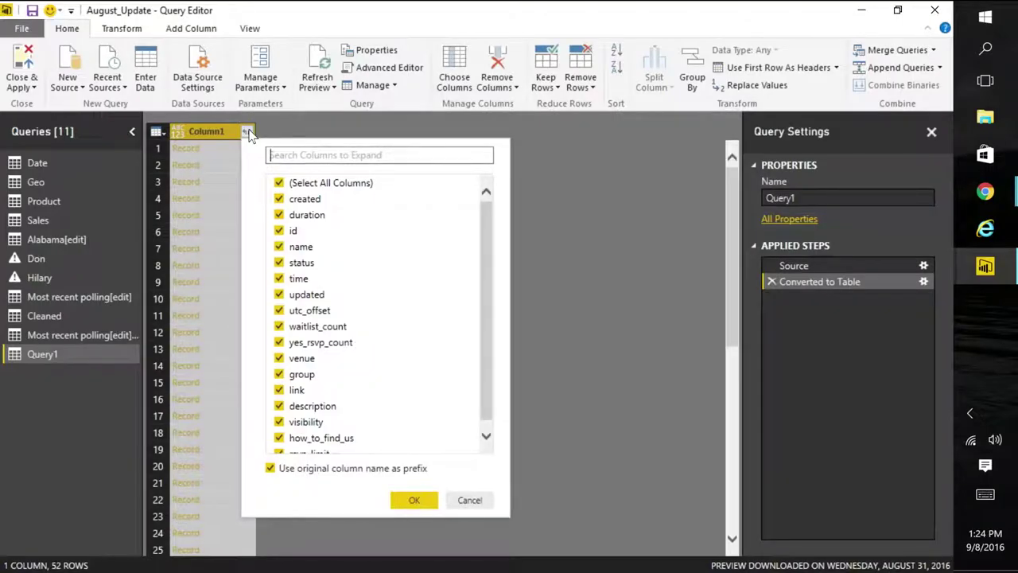
pyautogui.scroll(-1, 312, 402)
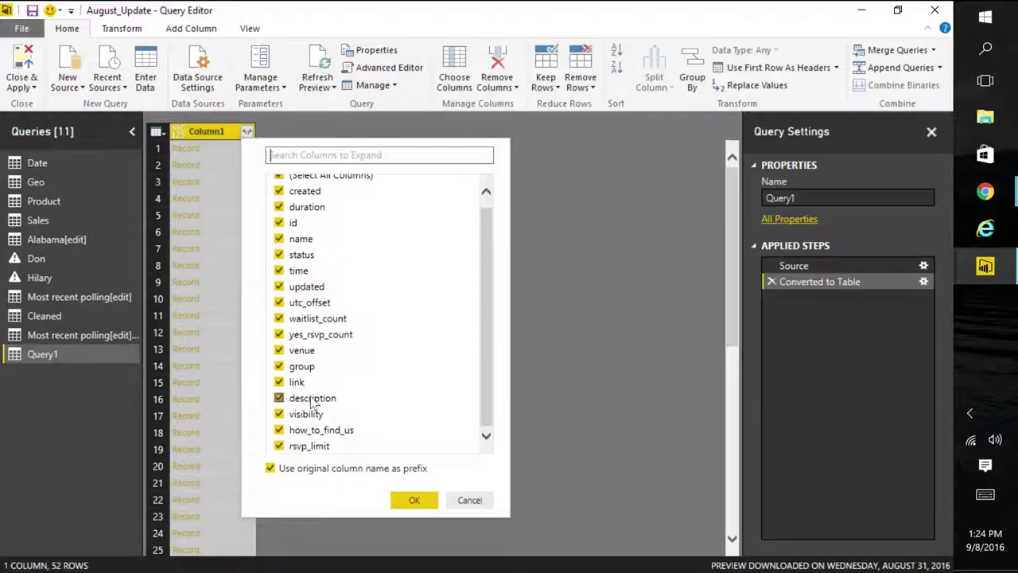
pyautogui.click(270, 468)
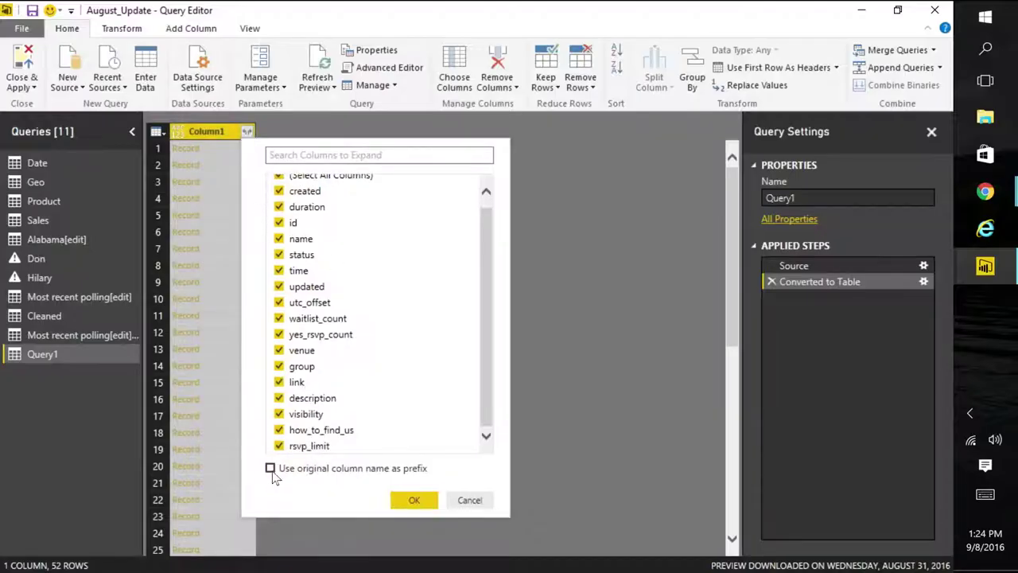
pyautogui.click(413, 502)
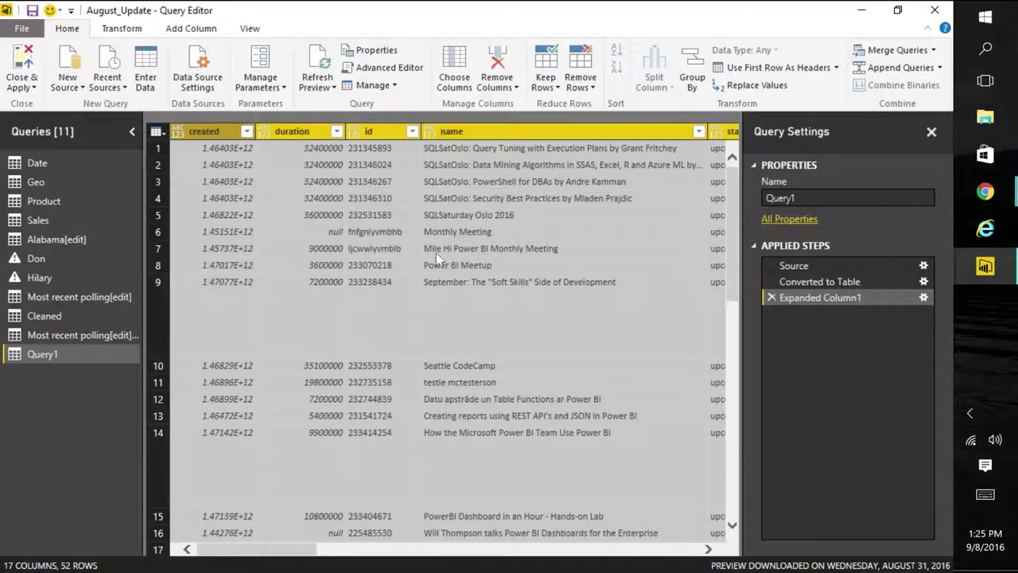
# Expand the venue column into venue-prefixed columns like venue.city and venue.name
pyautogui.moveTo(284, 551); pyautogui.dragTo(487, 526)
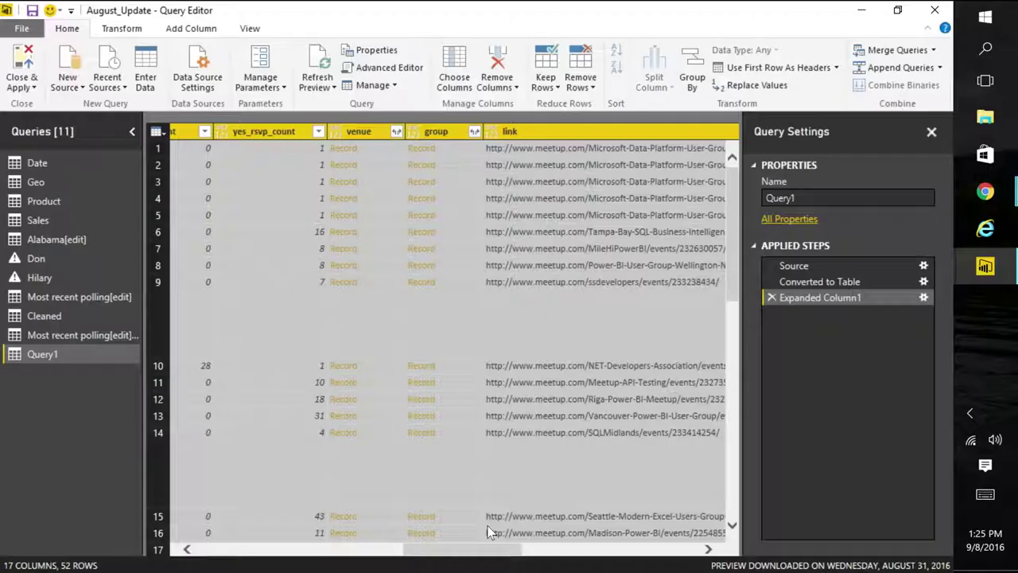
pyautogui.click(395, 131)
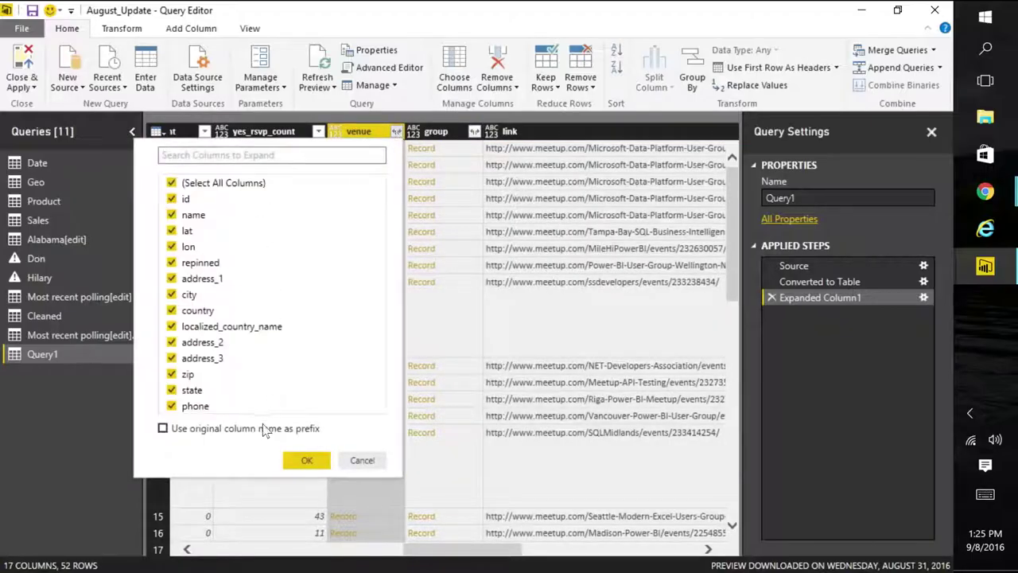
pyautogui.click(161, 428)
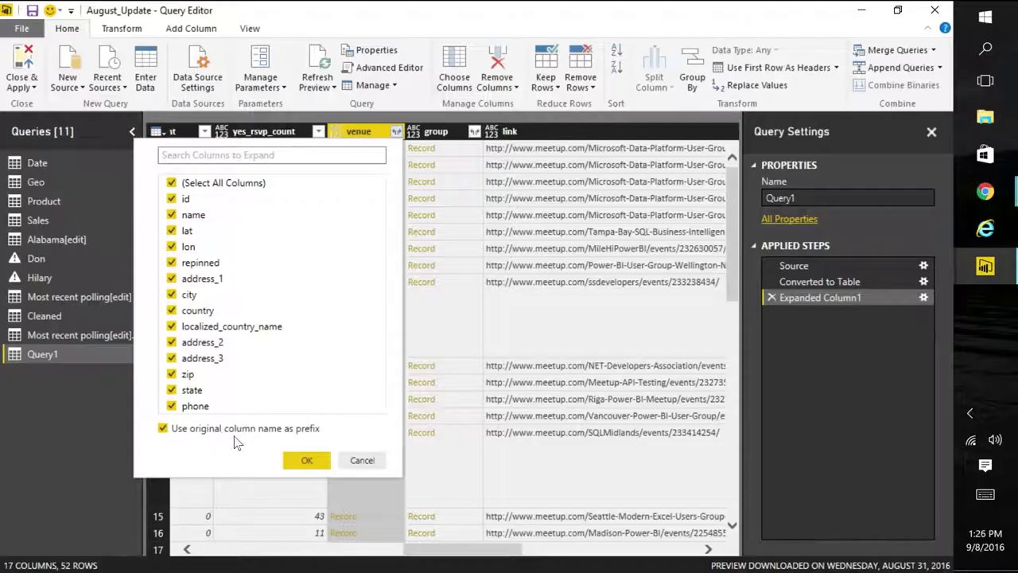
pyautogui.click(315, 463)
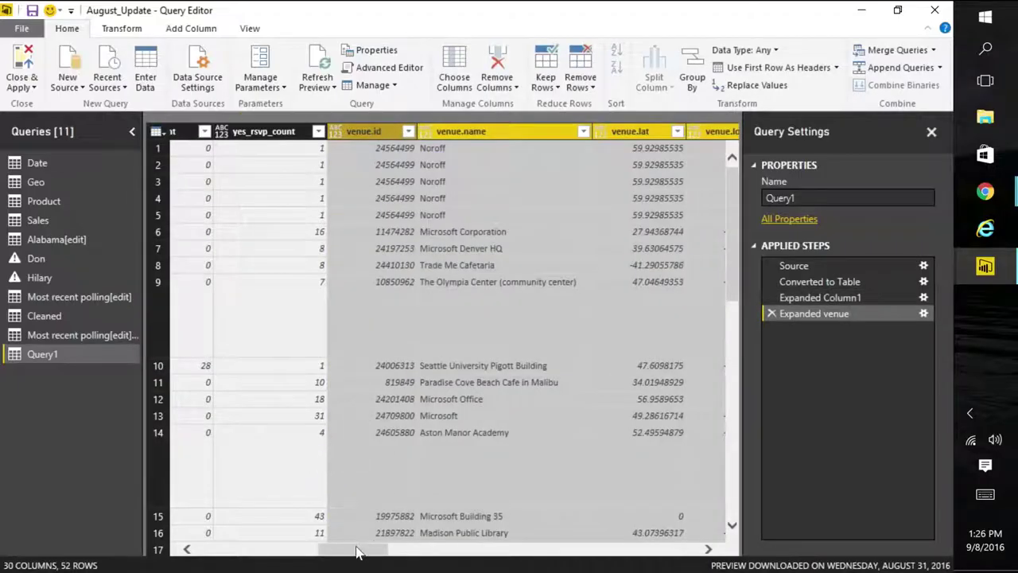
# Expand the group column into group-prefixed columns such as group.name
pyautogui.moveTo(360, 549); pyautogui.dragTo(561, 535)
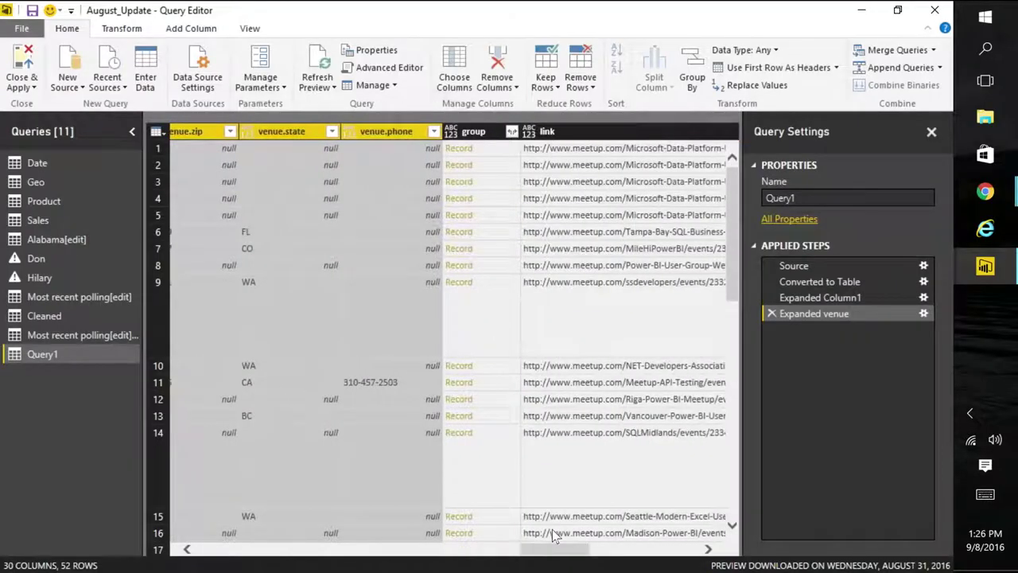
pyautogui.click(511, 131)
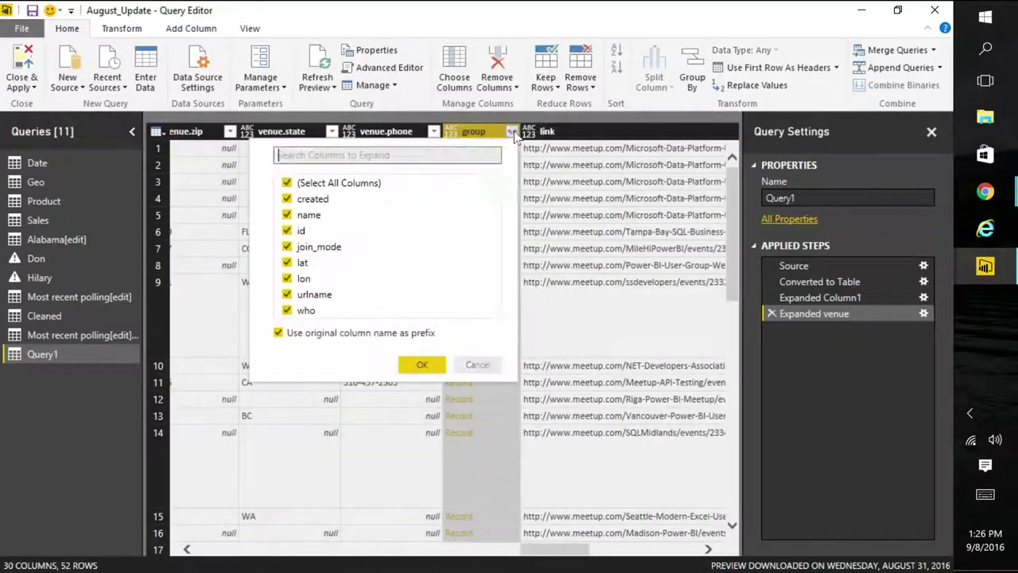
pyautogui.click(421, 365)
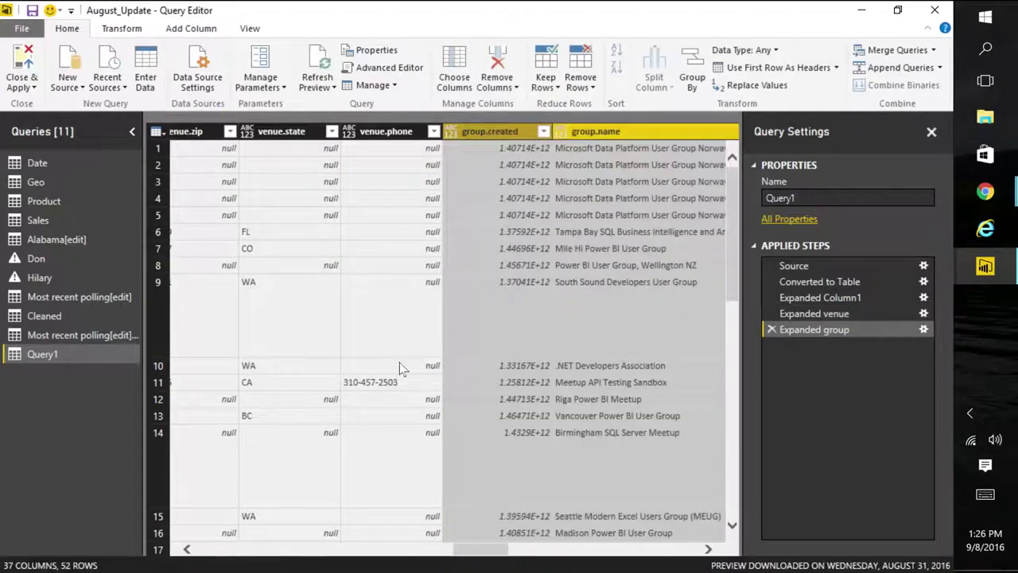
pyautogui.click(21, 84)
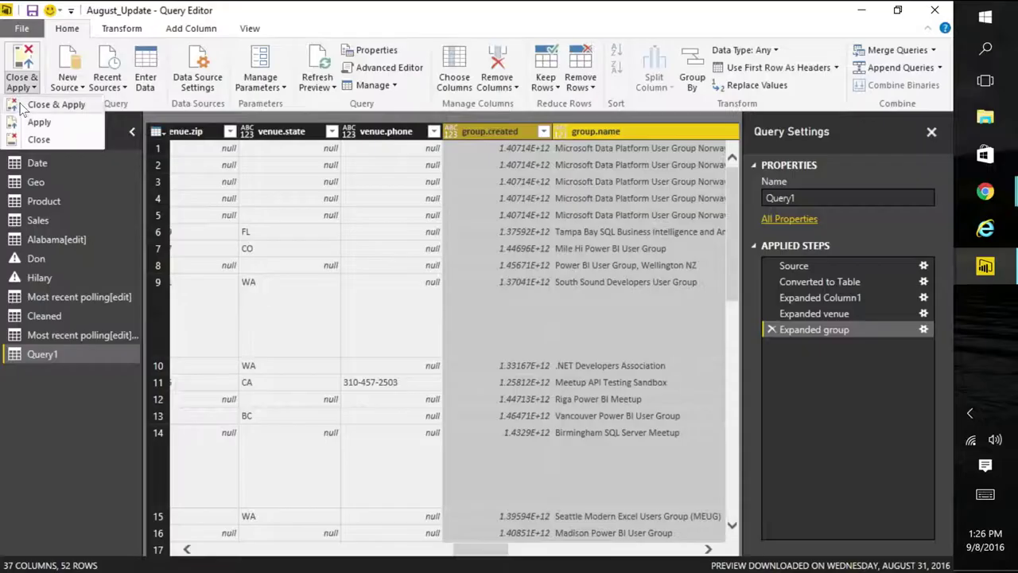
# Apply the query changes and add a blank Page 3 to the report
pyautogui.click(32, 105)
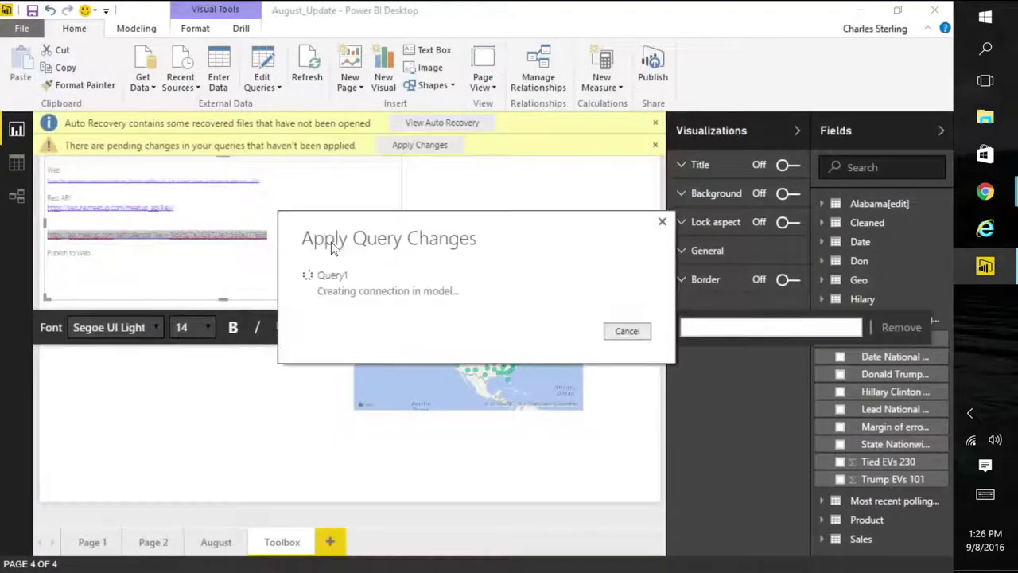
pyautogui.click(301, 375)
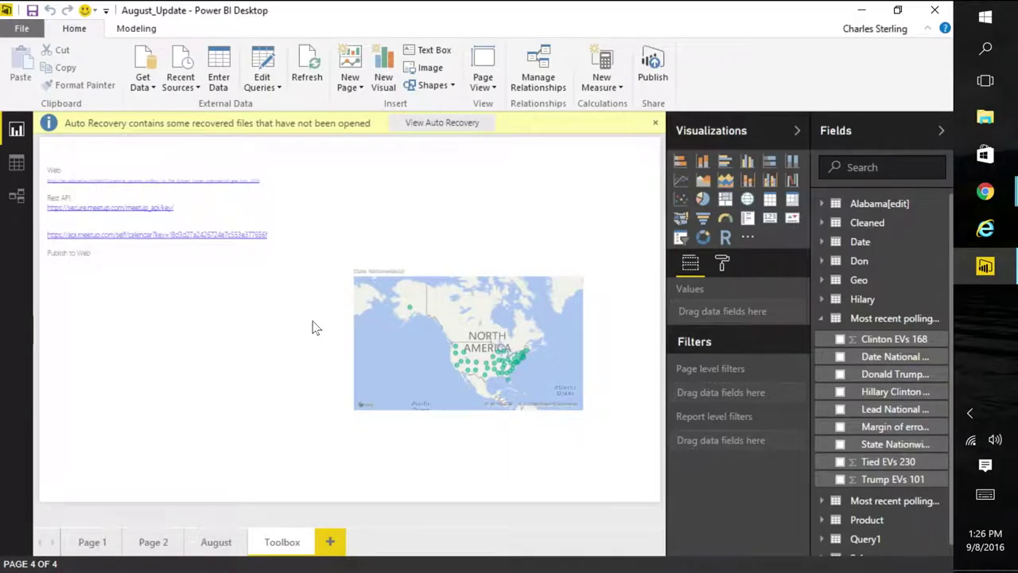
pyautogui.click(330, 541)
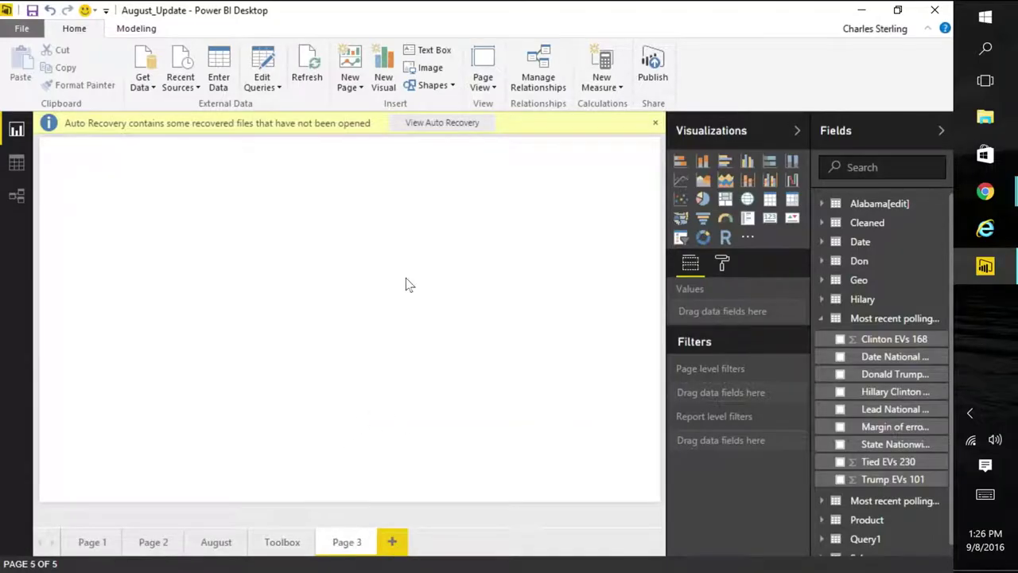
# Rename the Query1 table to meetup and review its fields
pyautogui.click(821, 319)
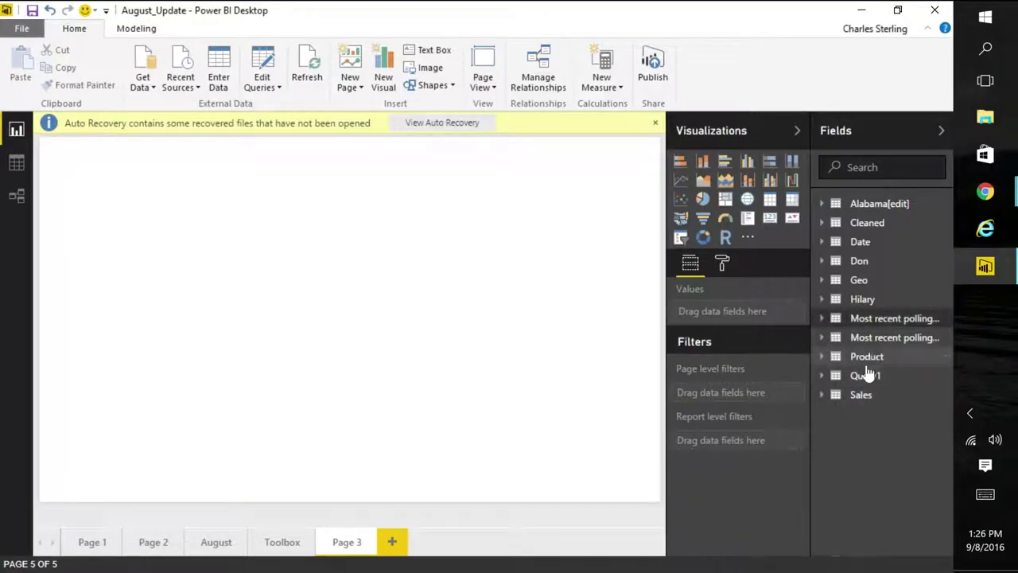
pyautogui.click(867, 377)
pyautogui.doubleClick(868, 377)
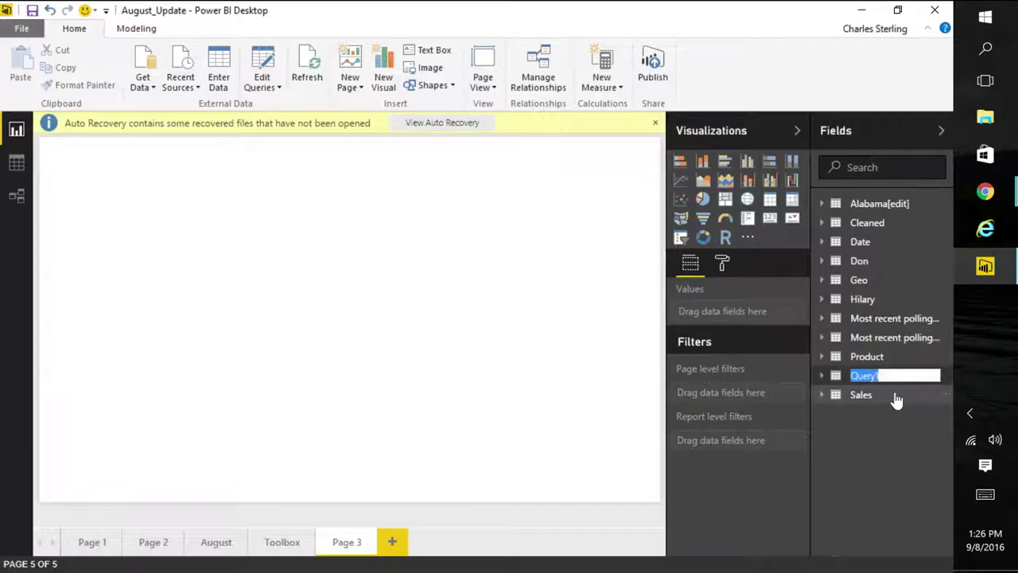
pyautogui.write('meetup')
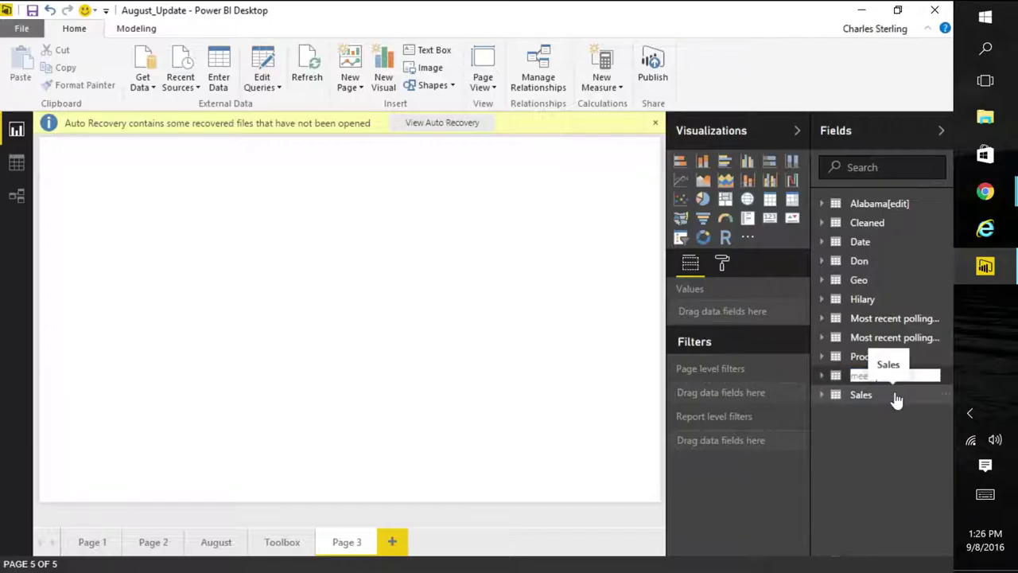
pyautogui.press('Return')
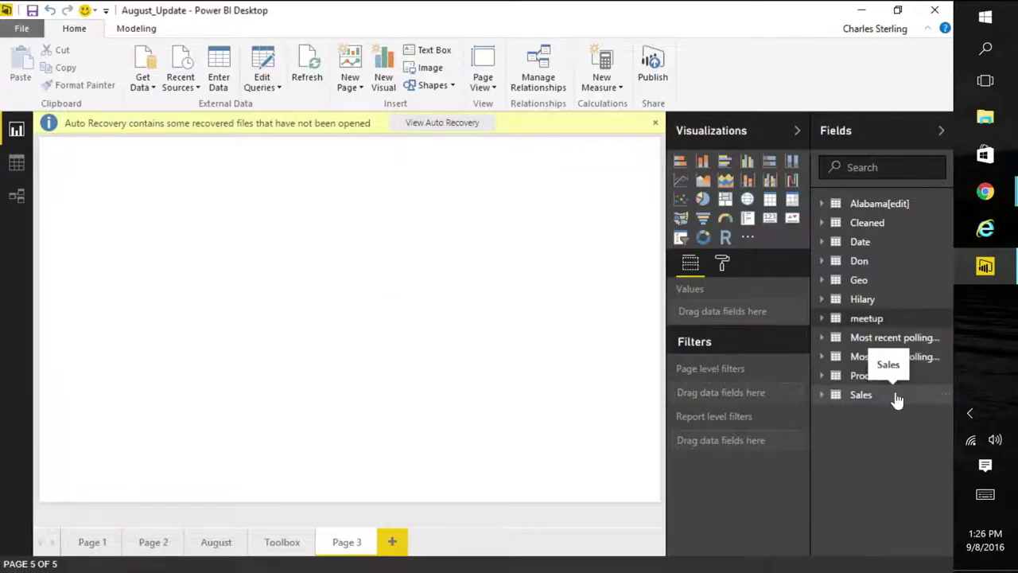
pyautogui.click(821, 321)
pyautogui.scroll(-3, 906, 437)
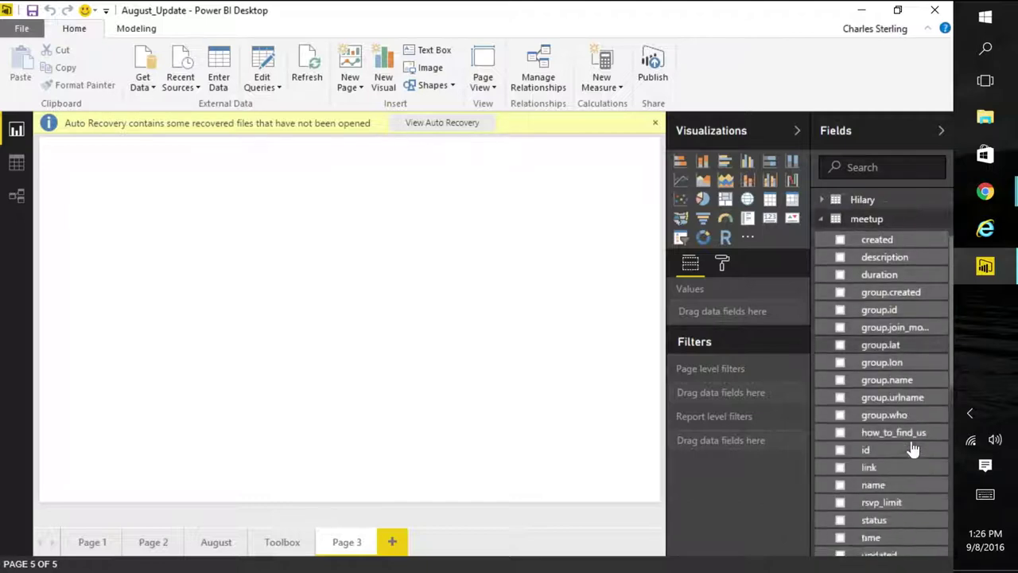
pyautogui.scroll(3, 911, 448)
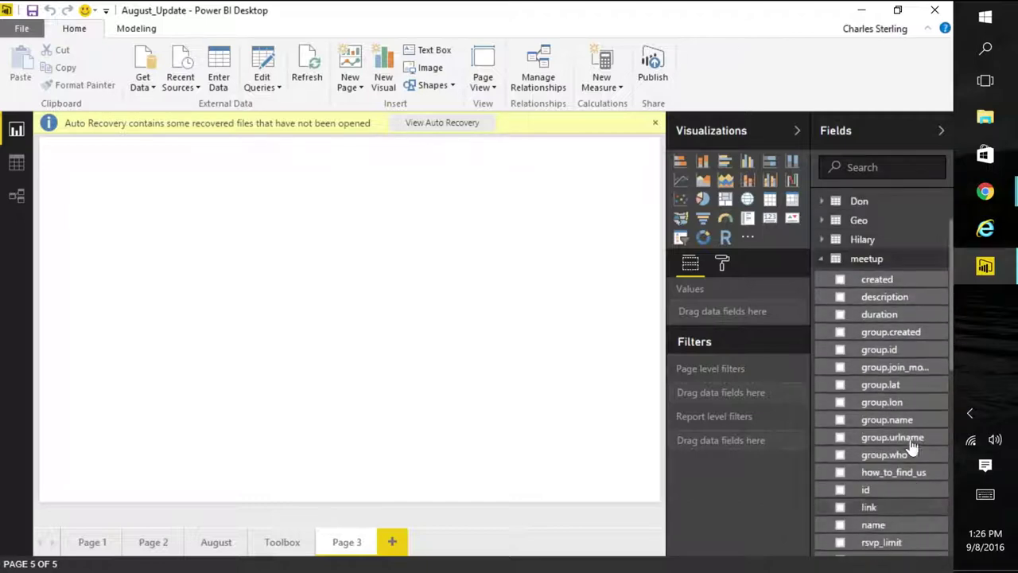
# Add a wide map to Page 3 plotting venue.lat and venue.lon, bubbles sized by Count of venue.name
pyautogui.click(747, 199)
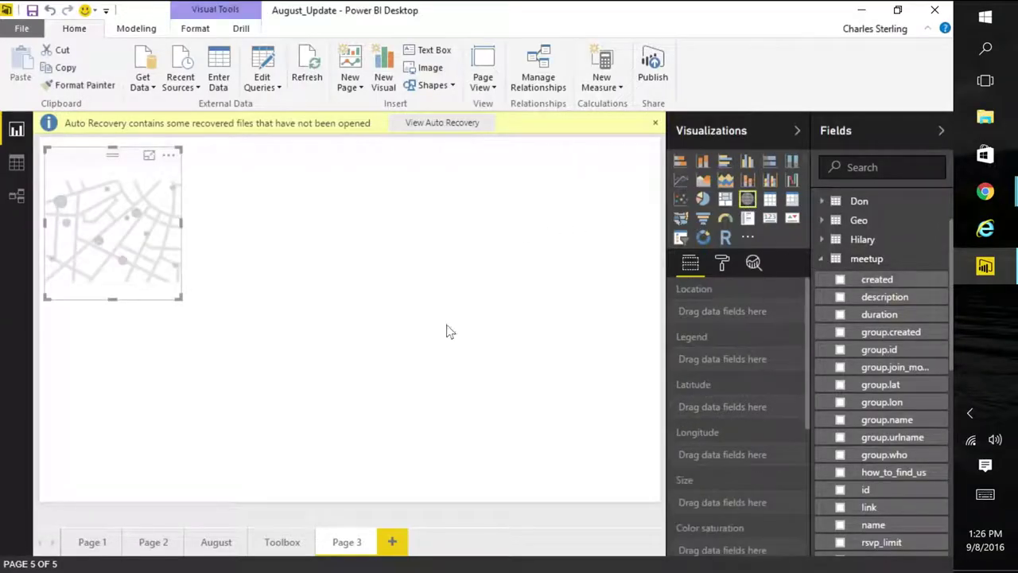
pyautogui.moveTo(180, 296); pyautogui.dragTo(603, 300)
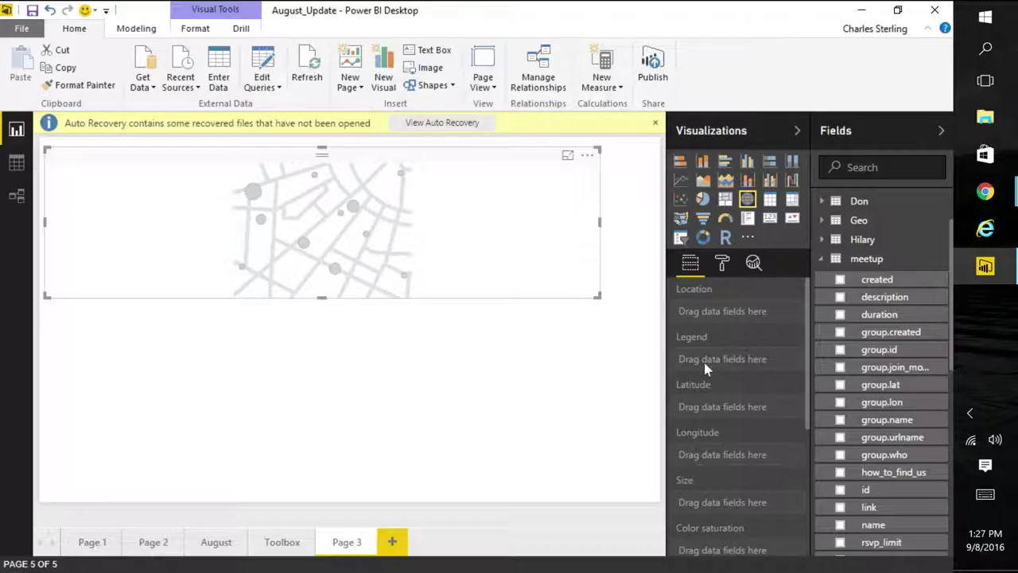
pyautogui.scroll(-8, 871, 430)
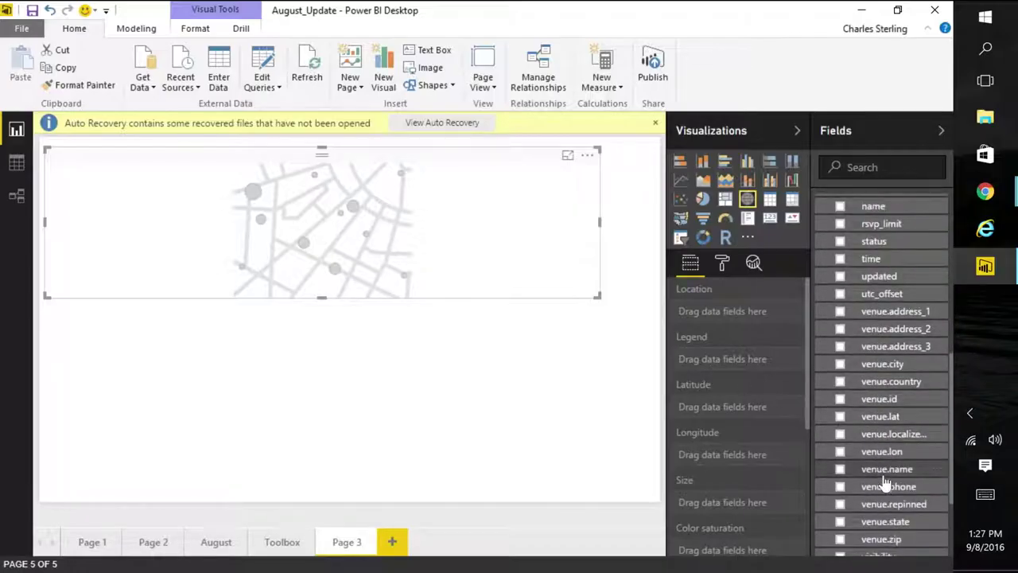
pyautogui.scroll(-3, 887, 502)
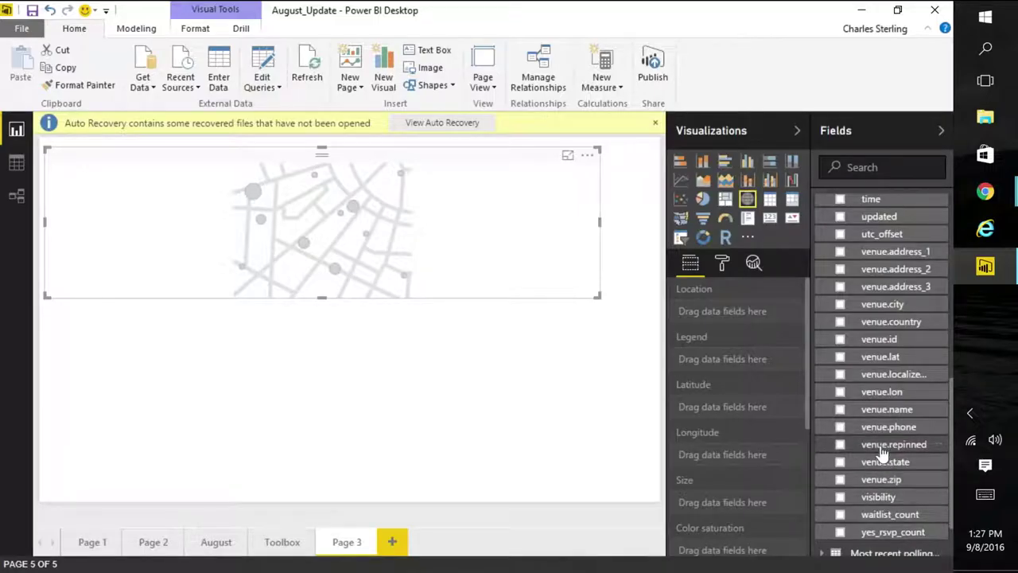
pyautogui.moveTo(855, 357); pyautogui.dragTo(756, 408)
pyautogui.moveTo(881, 391); pyautogui.dragTo(760, 459)
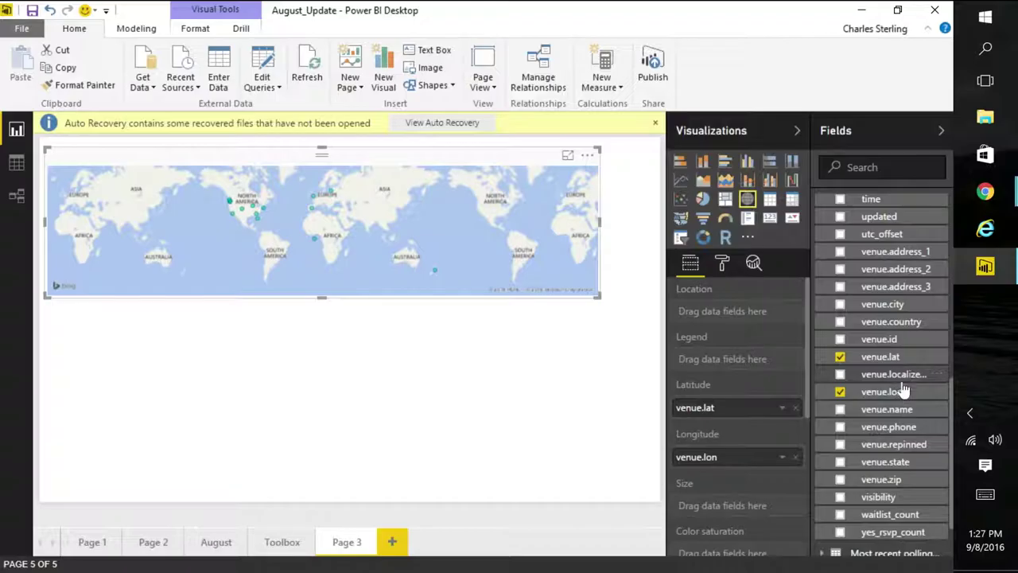
pyautogui.moveTo(907, 410); pyautogui.dragTo(720, 513)
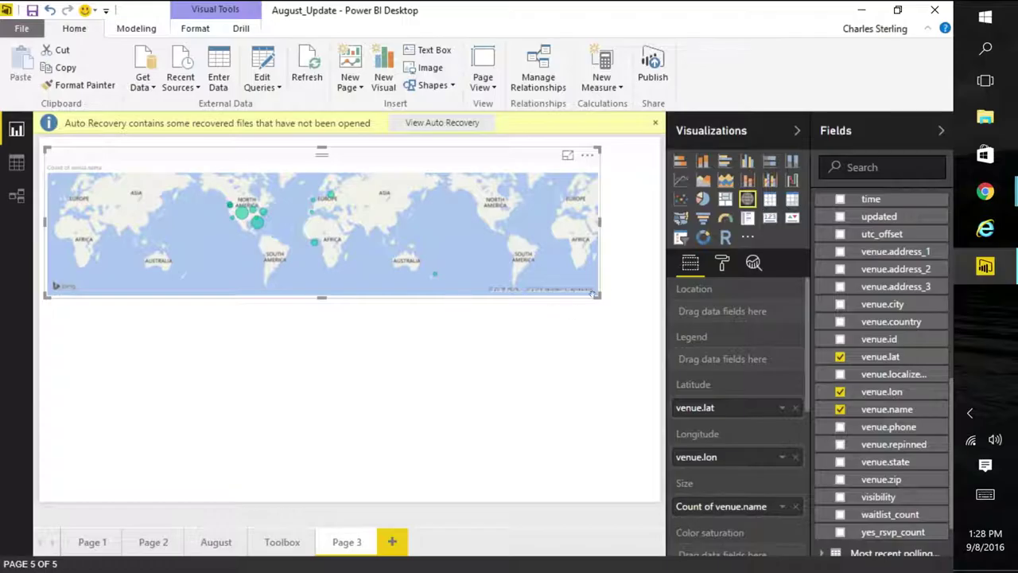
# Add a widened table visual with the group.name and link fields beside the map
pyautogui.click(769, 200)
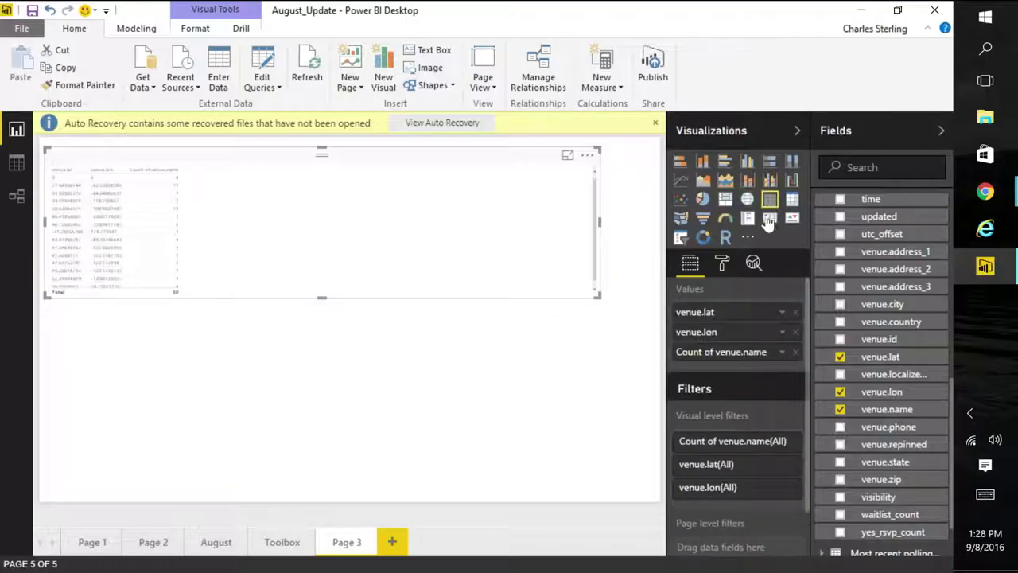
pyautogui.click(748, 200)
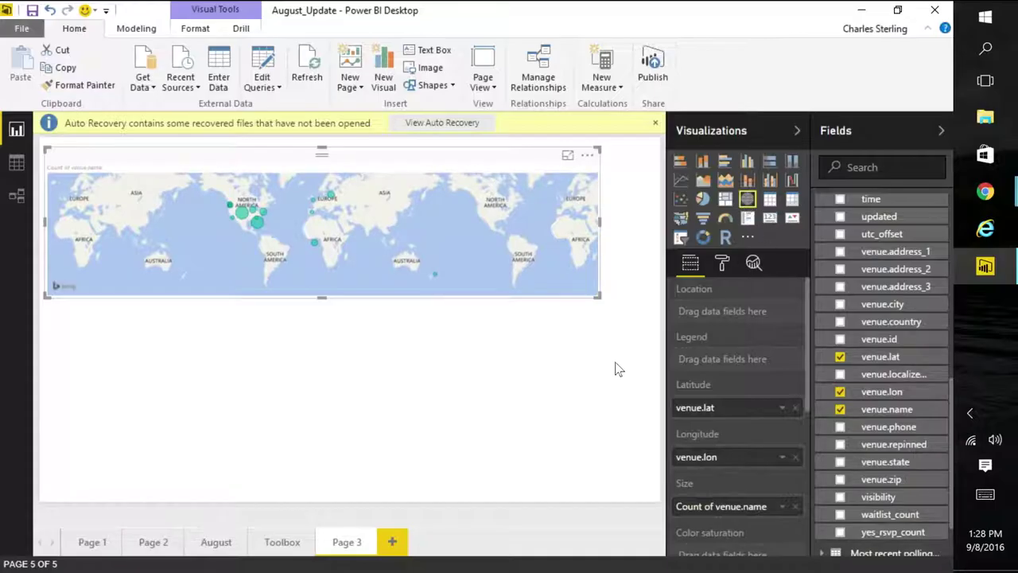
pyautogui.click(617, 368)
pyautogui.click(769, 200)
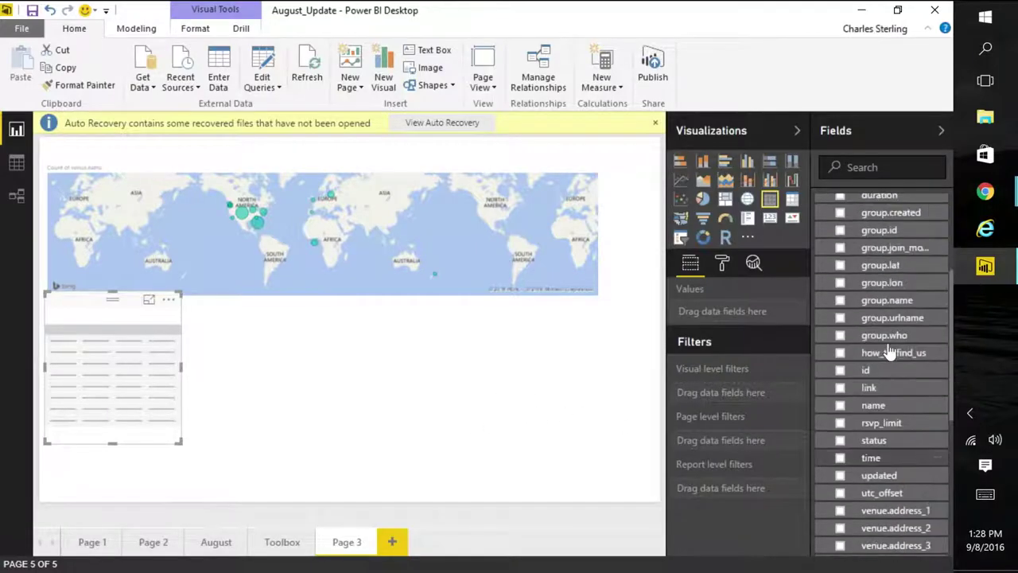
pyautogui.scroll(5, 889, 353)
pyautogui.scroll(-4, 890, 345)
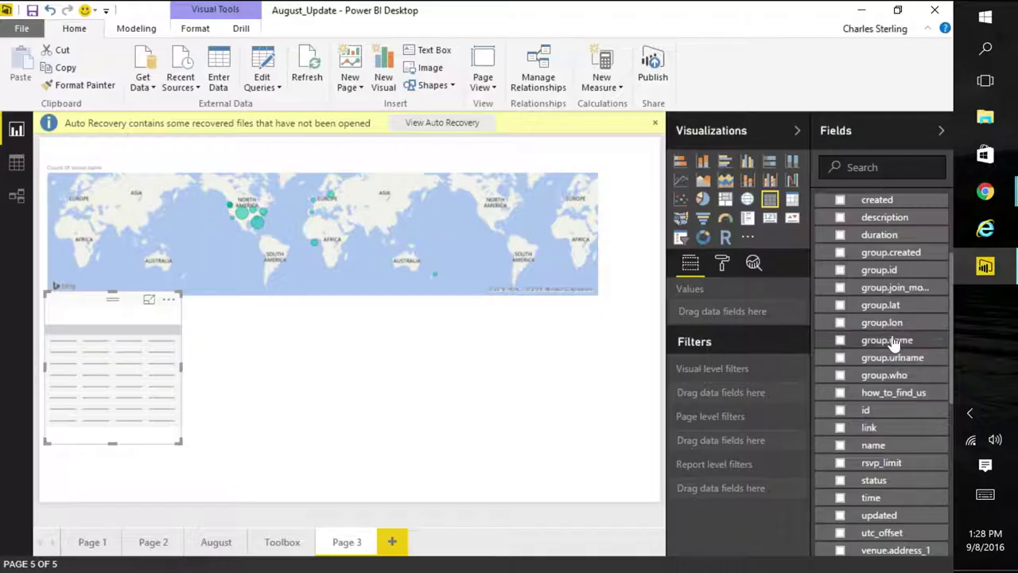
pyautogui.moveTo(894, 342); pyautogui.dragTo(112, 418)
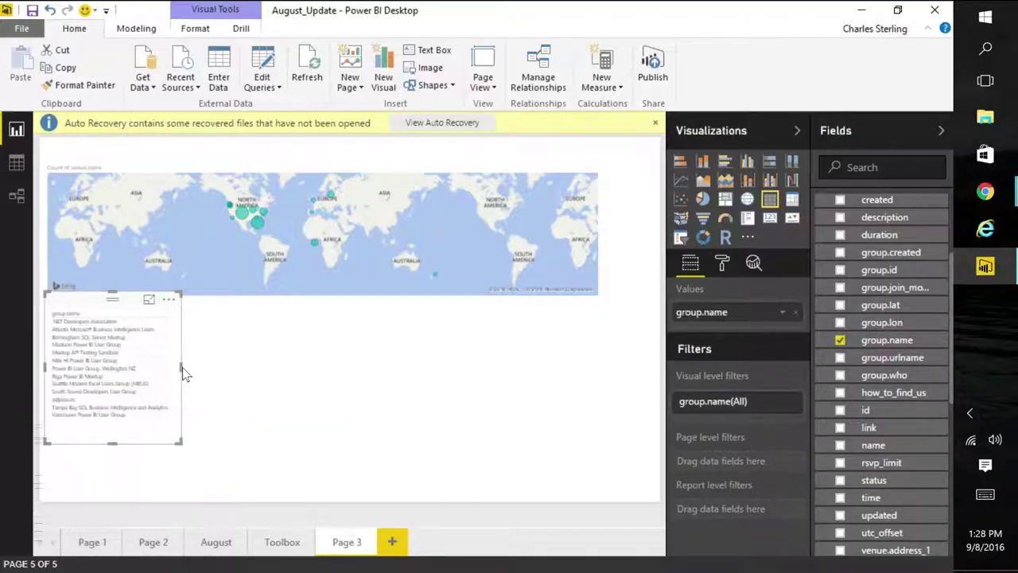
pyautogui.moveTo(182, 370); pyautogui.dragTo(450, 368)
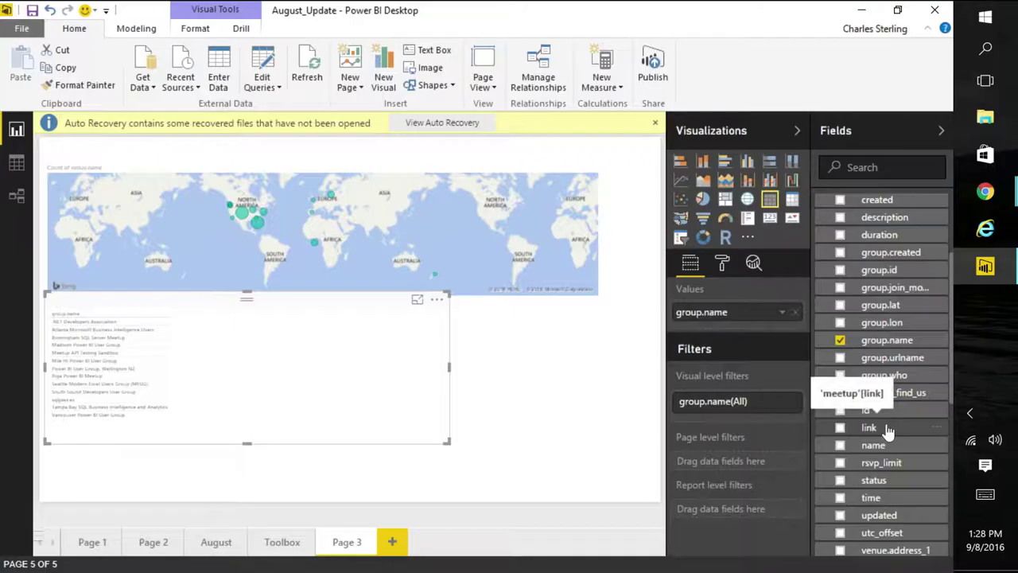
pyautogui.moveTo(889, 430); pyautogui.dragTo(378, 384)
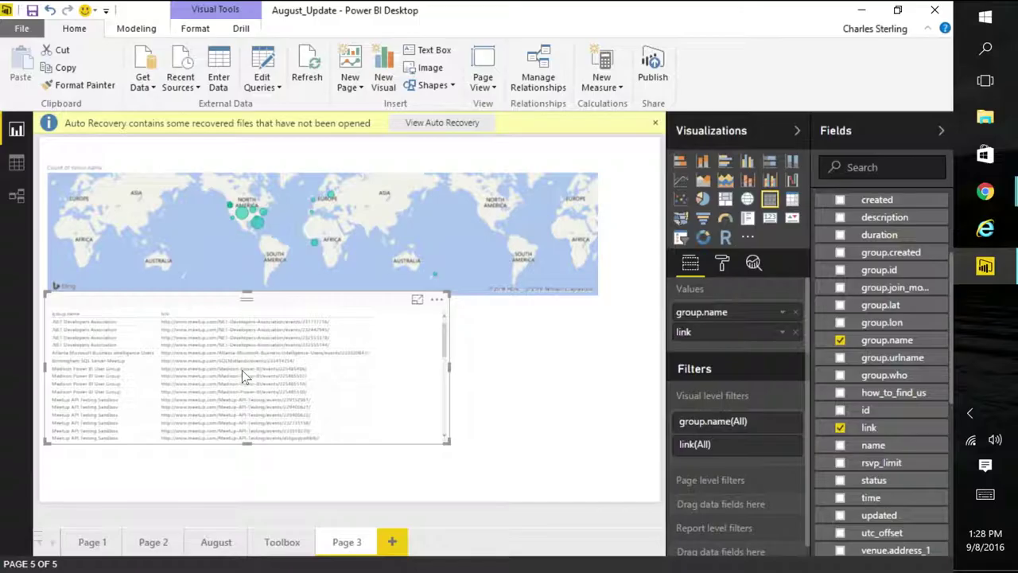
# Set the link field's Data Category to Web URL and narrow the map
pyautogui.click(879, 429)
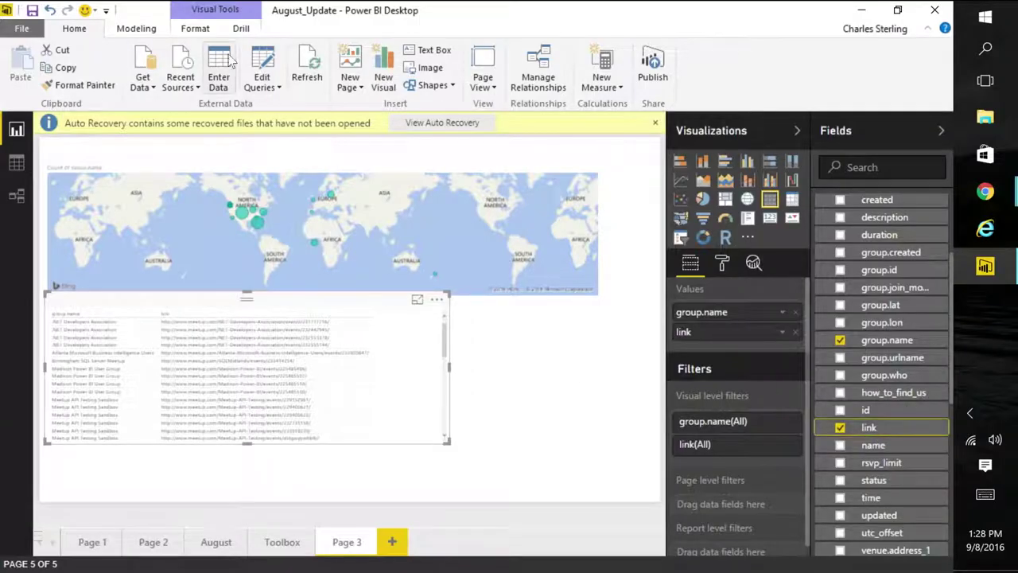
pyautogui.click(163, 29)
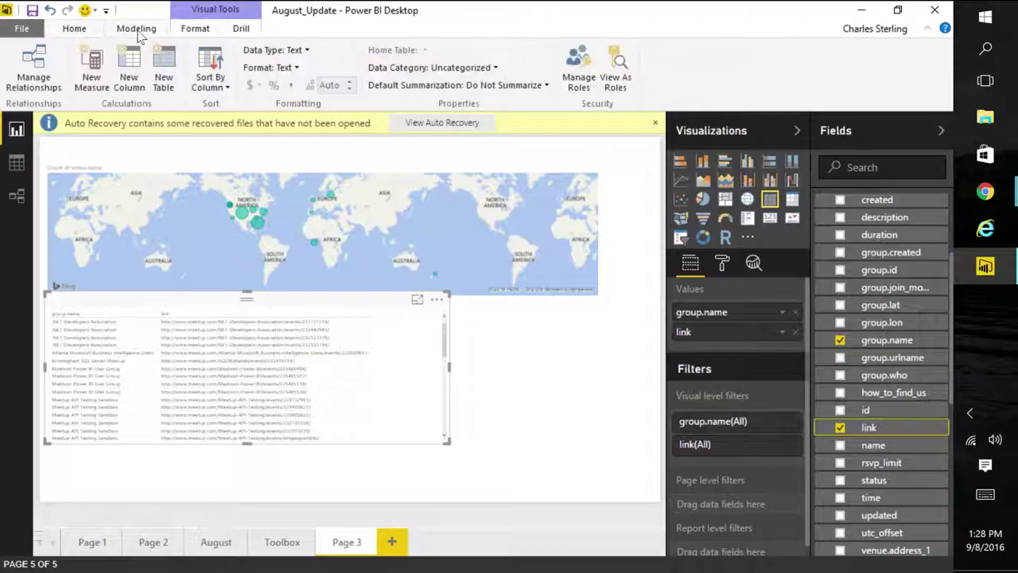
pyautogui.click(436, 73)
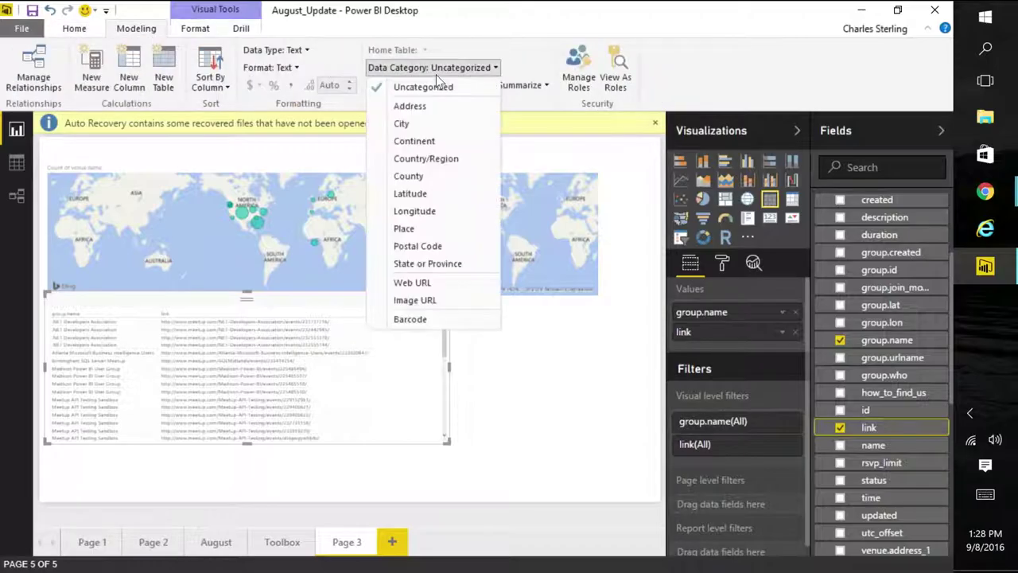
pyautogui.click(436, 285)
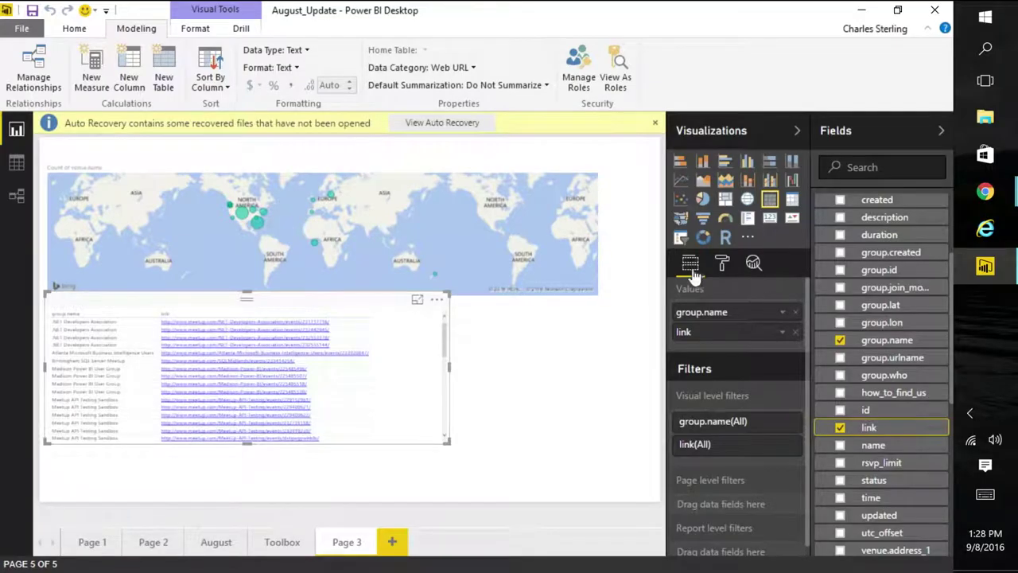
pyautogui.click(557, 227)
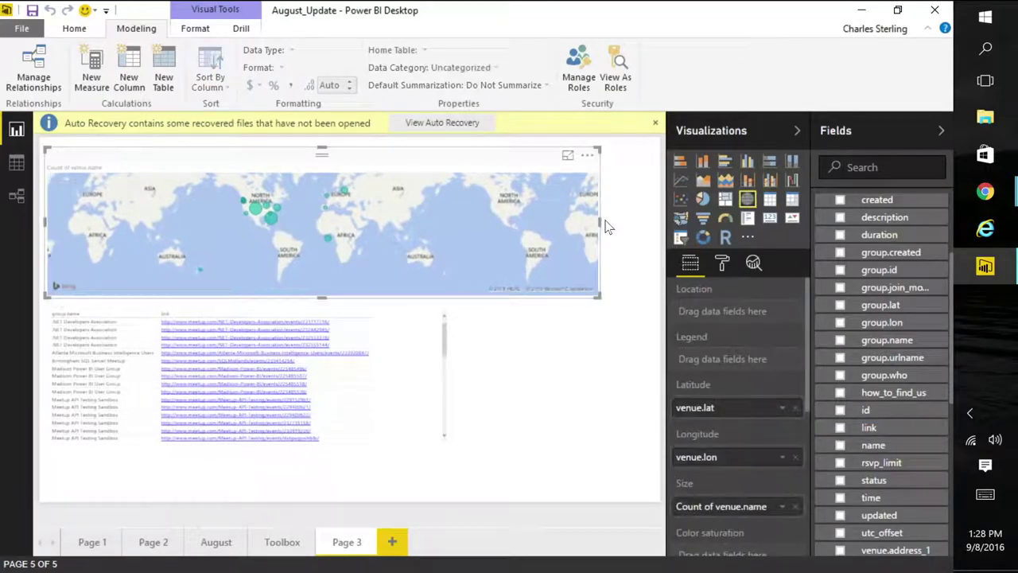
pyautogui.moveTo(597, 222); pyautogui.dragTo(448, 240)
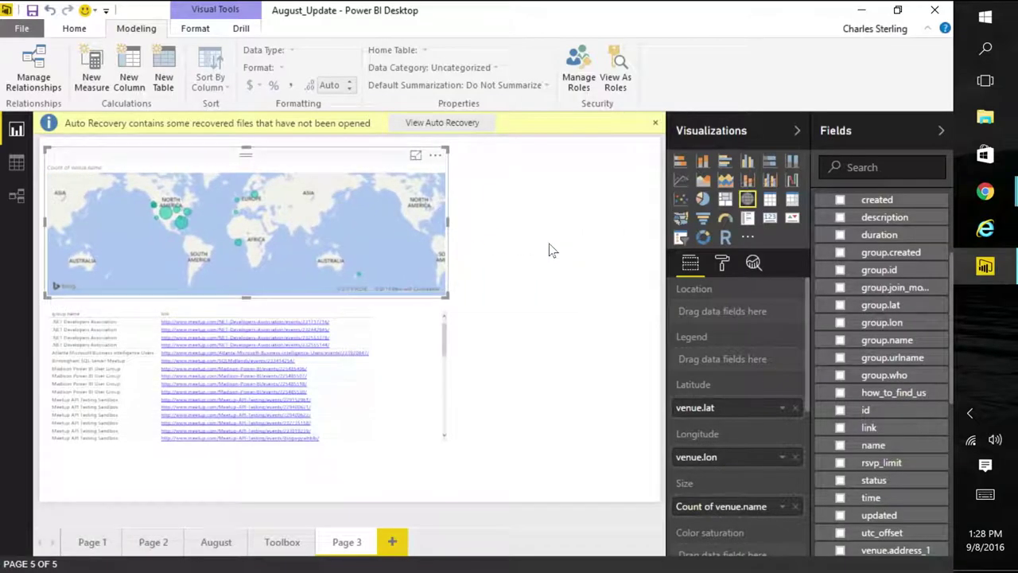
# Import the AttributeSlicer.0.10.2.pbiviz custom visual from the Downloads folder
pyautogui.click(750, 238)
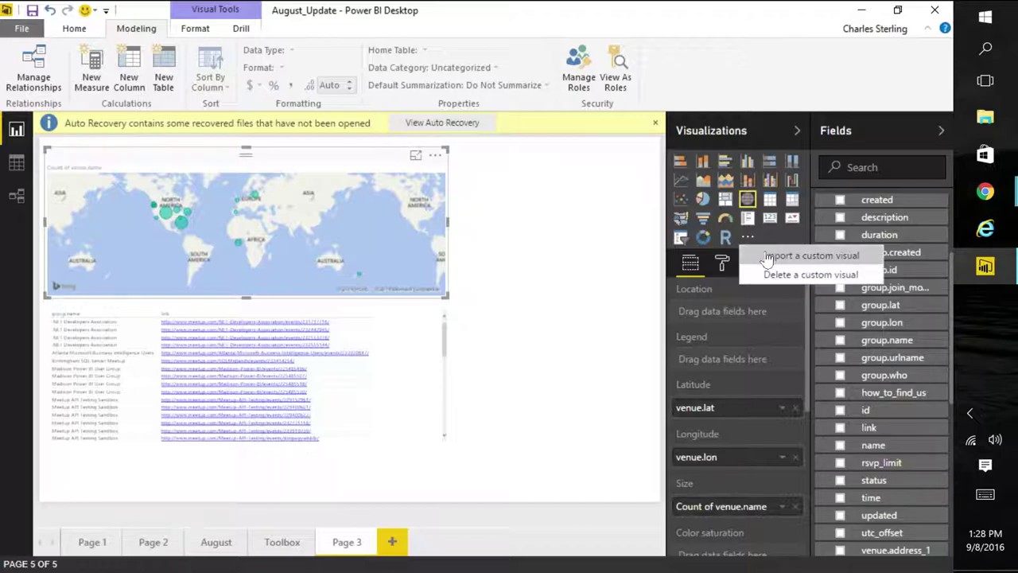
pyautogui.click(767, 256)
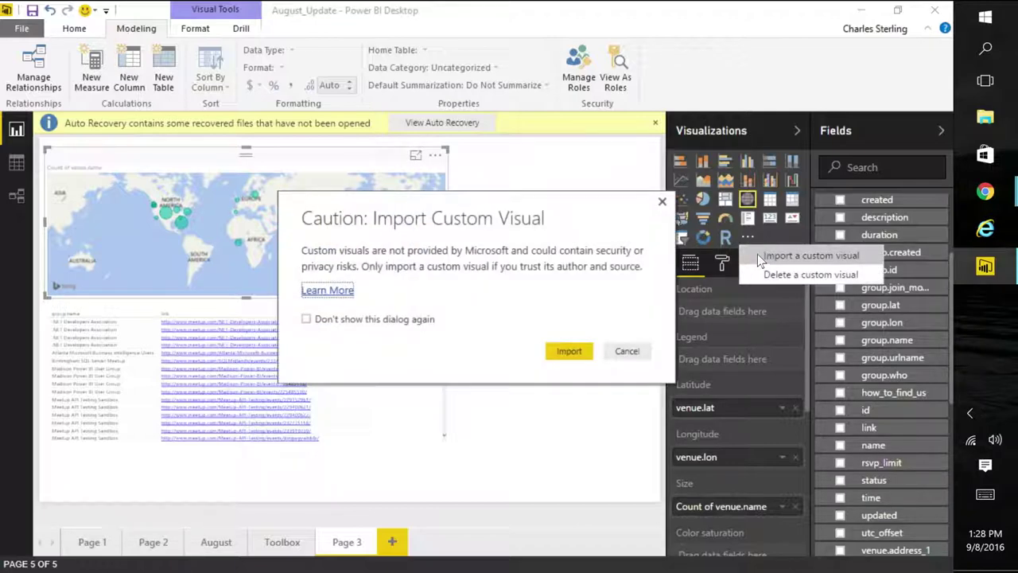
pyautogui.click(585, 350)
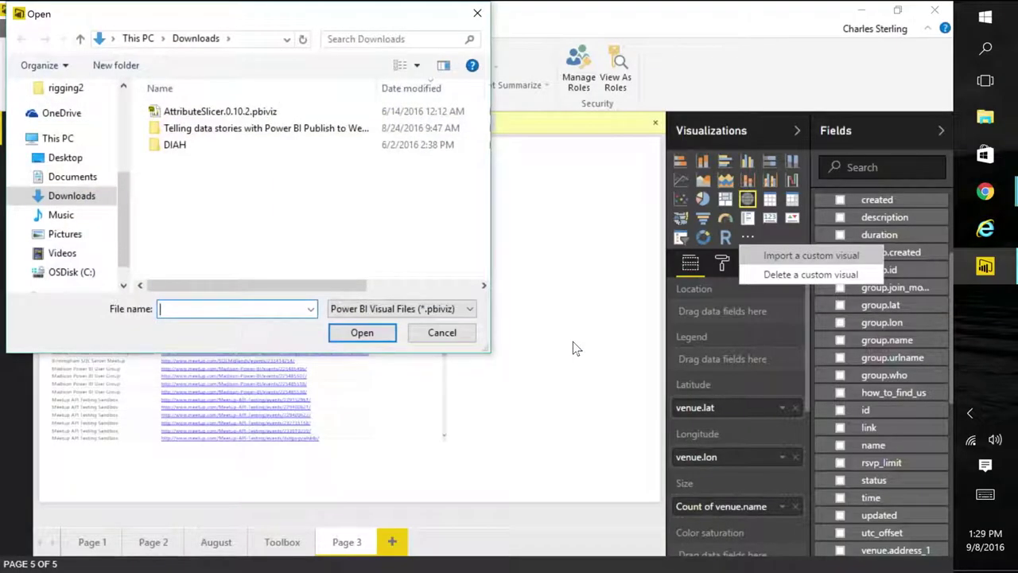
pyautogui.click(254, 115)
pyautogui.click(366, 335)
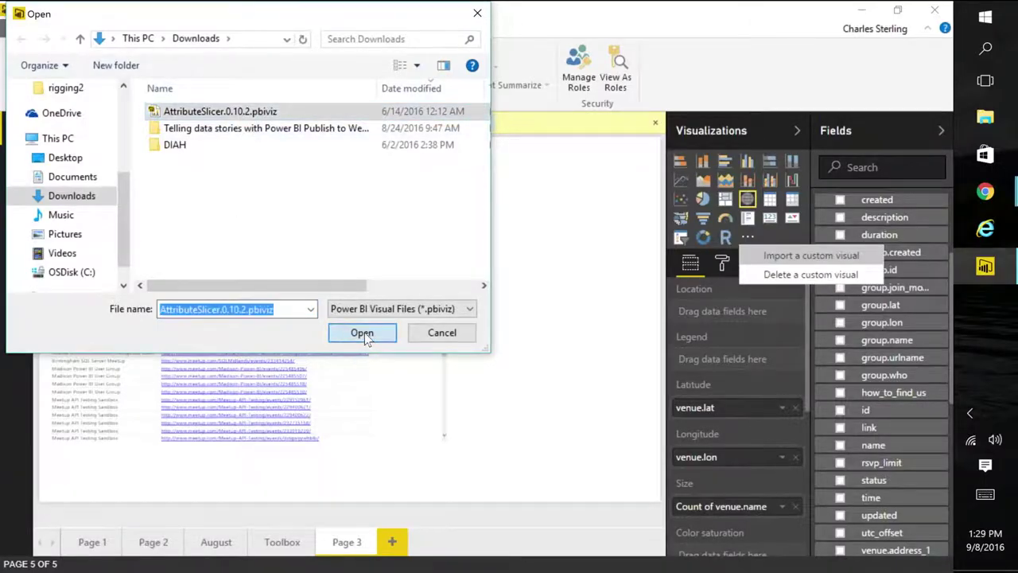
pyautogui.click(600, 320)
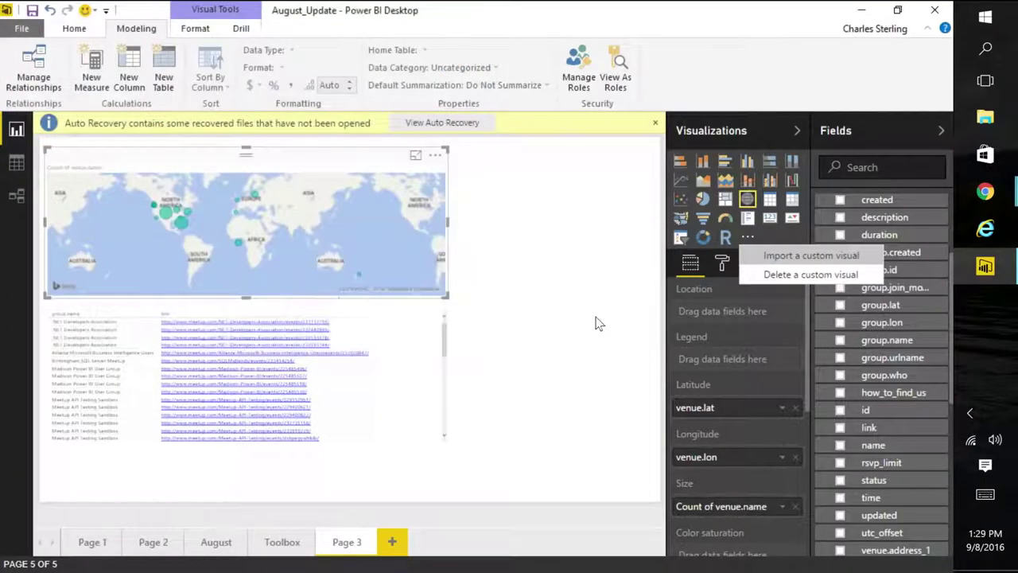
# Add a taller Attribute Slicer with venue.city as category and Count of venue.city as values
pyautogui.click(562, 289)
pyautogui.click(747, 238)
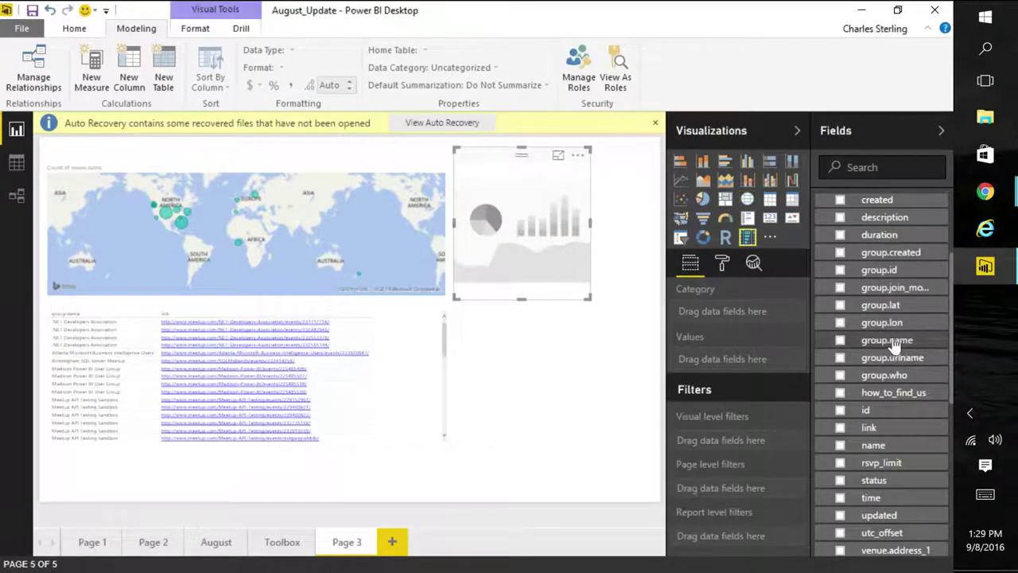
pyautogui.moveTo(896, 343); pyautogui.dragTo(784, 316)
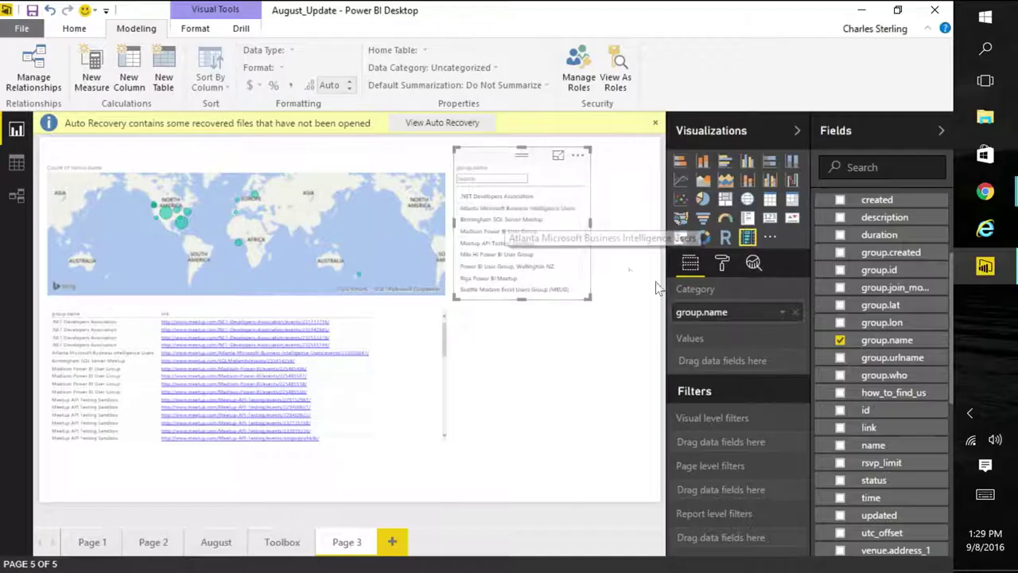
pyautogui.scroll(1, 899, 410)
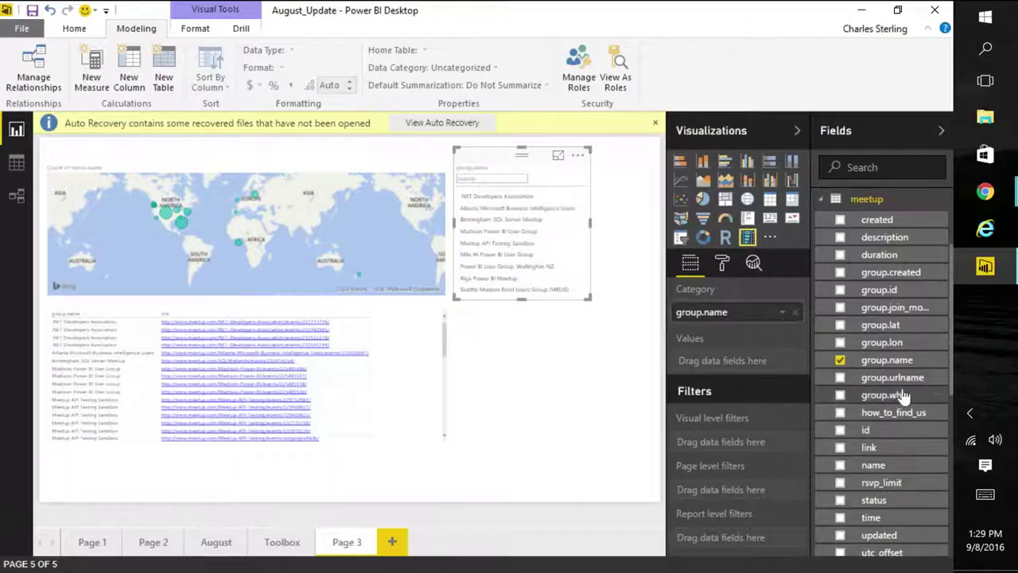
pyautogui.scroll(-3, 899, 398)
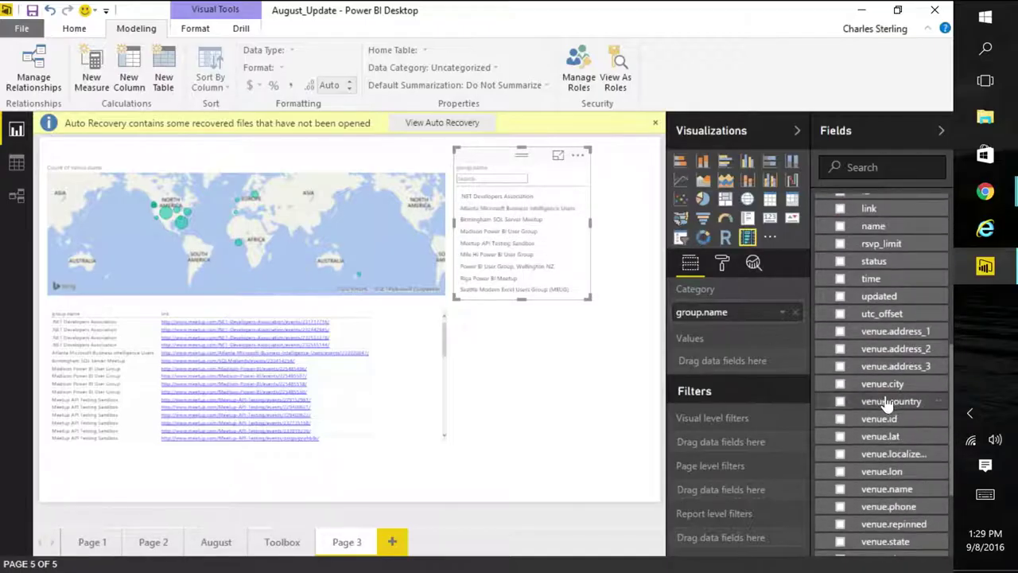
pyautogui.moveTo(882, 383); pyautogui.dragTo(758, 313)
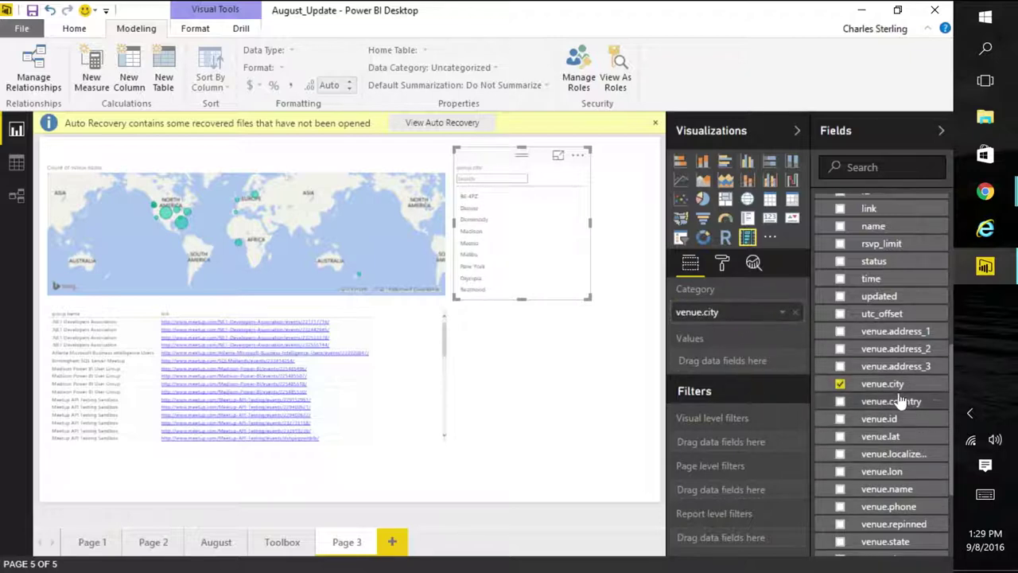
pyautogui.moveTo(899, 391); pyautogui.dragTo(736, 365)
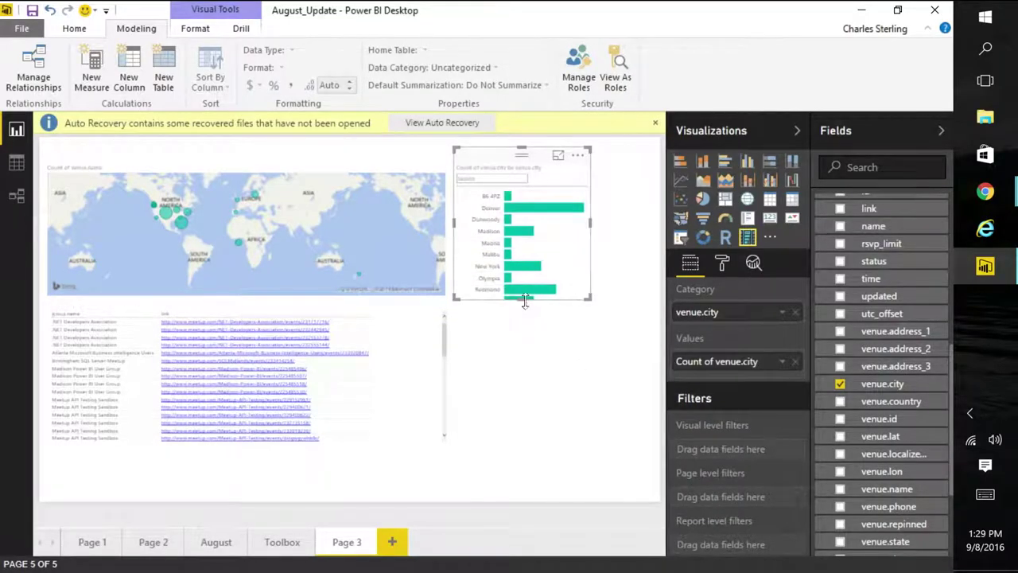
pyautogui.moveTo(525, 300); pyautogui.dragTo(541, 404)
pyautogui.click(545, 406)
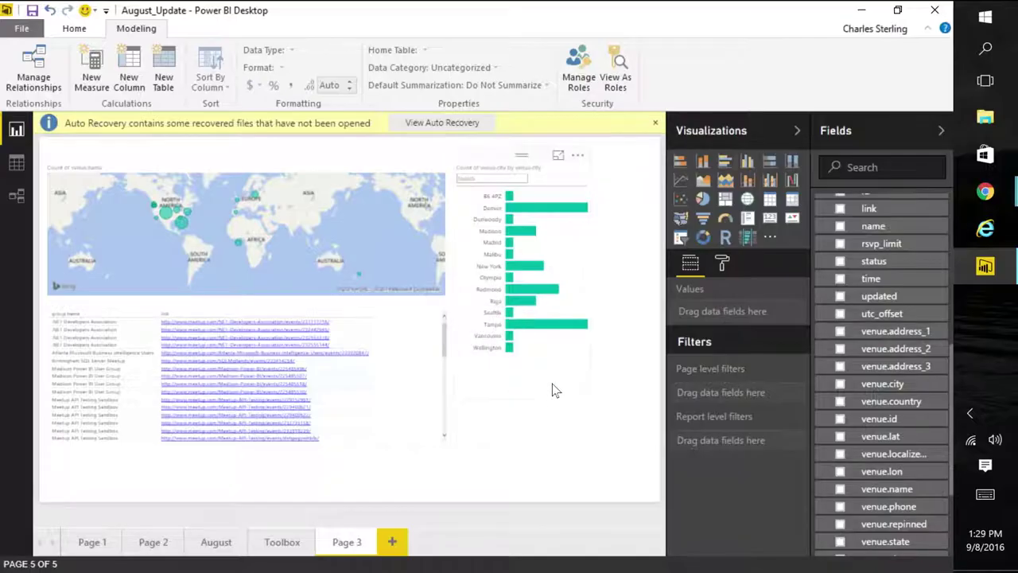
# Try Denver and Redmond city filters on the slicer, then remove them and clear the search text
pyautogui.click(540, 210)
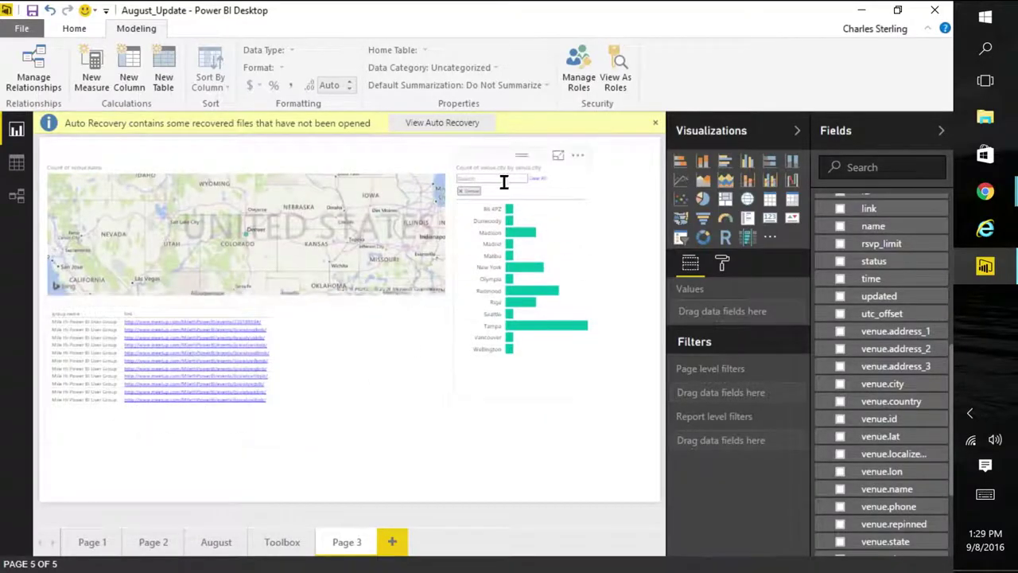
pyautogui.click(464, 292)
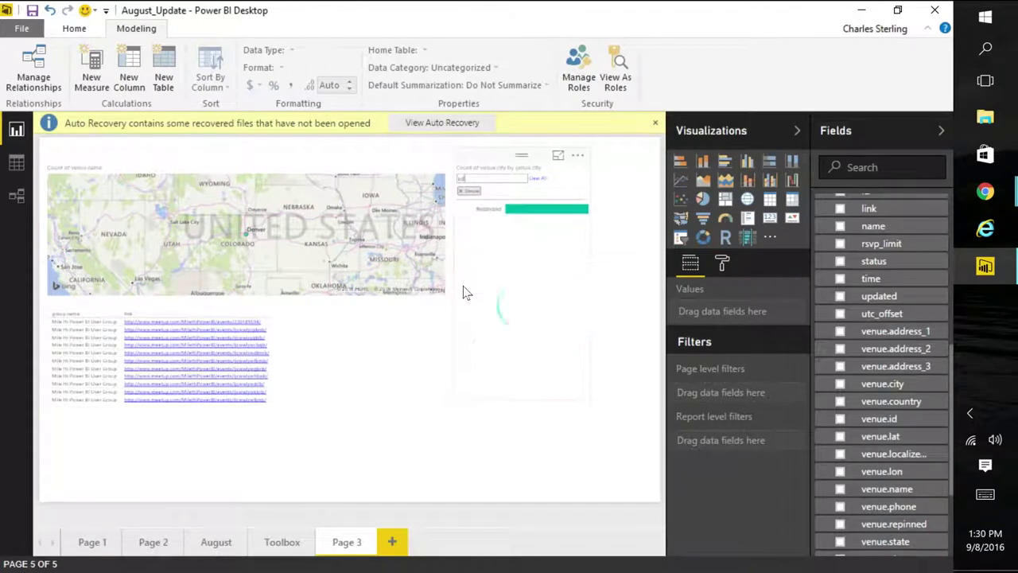
pyautogui.click(482, 221)
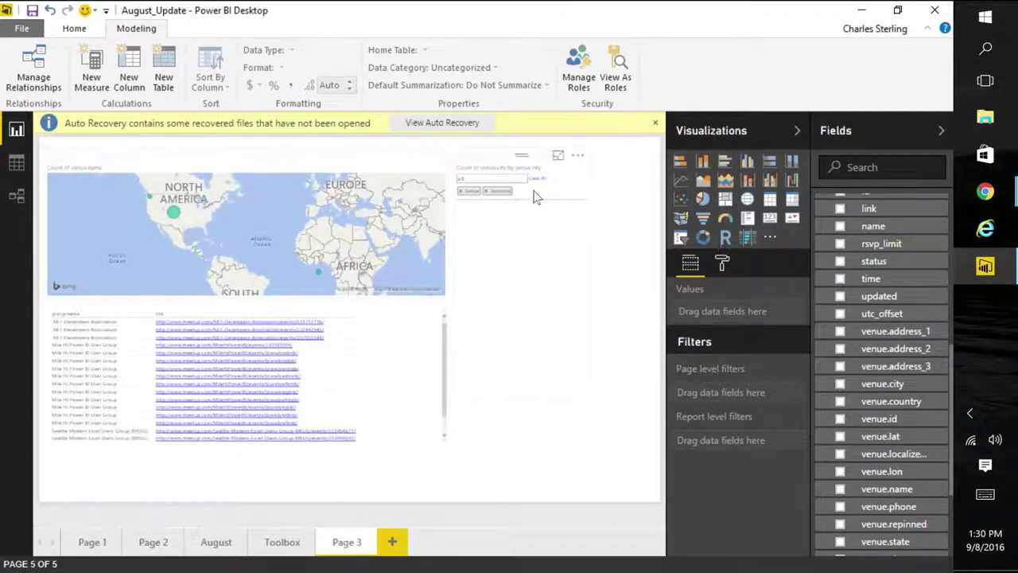
pyautogui.click(489, 191)
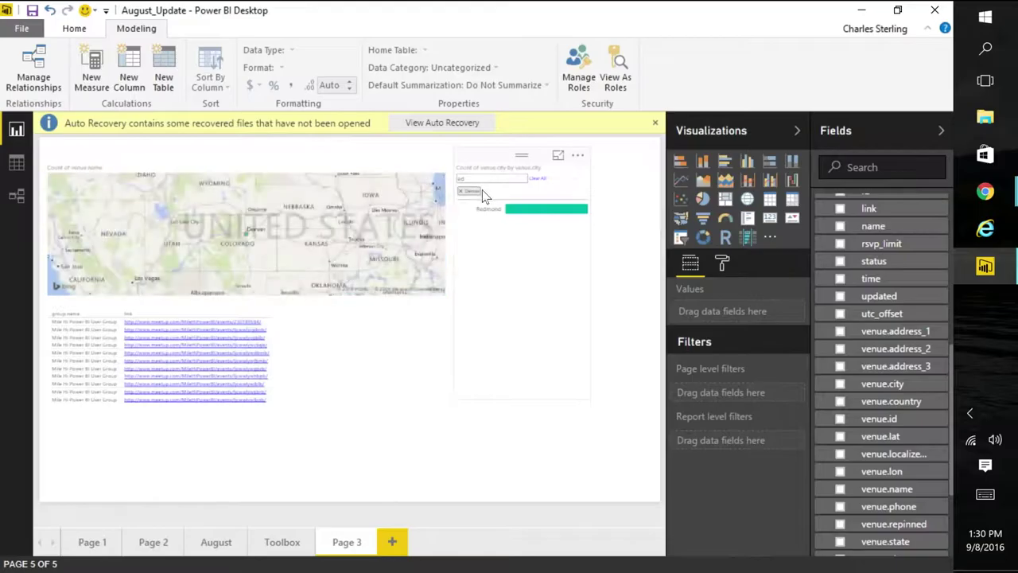
pyautogui.click(468, 192)
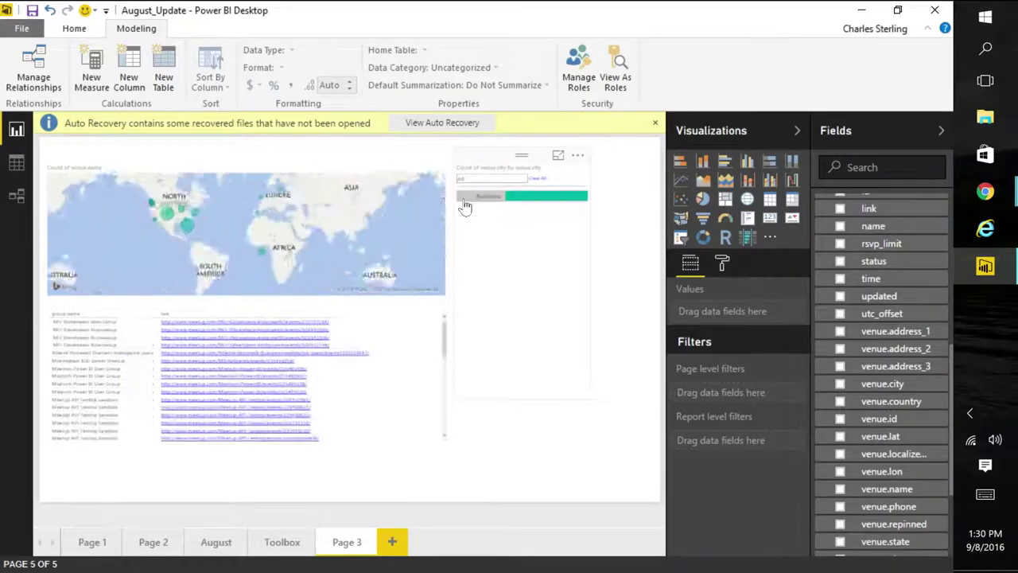
pyautogui.press('BackSpace')
pyautogui.press('BackSpace')
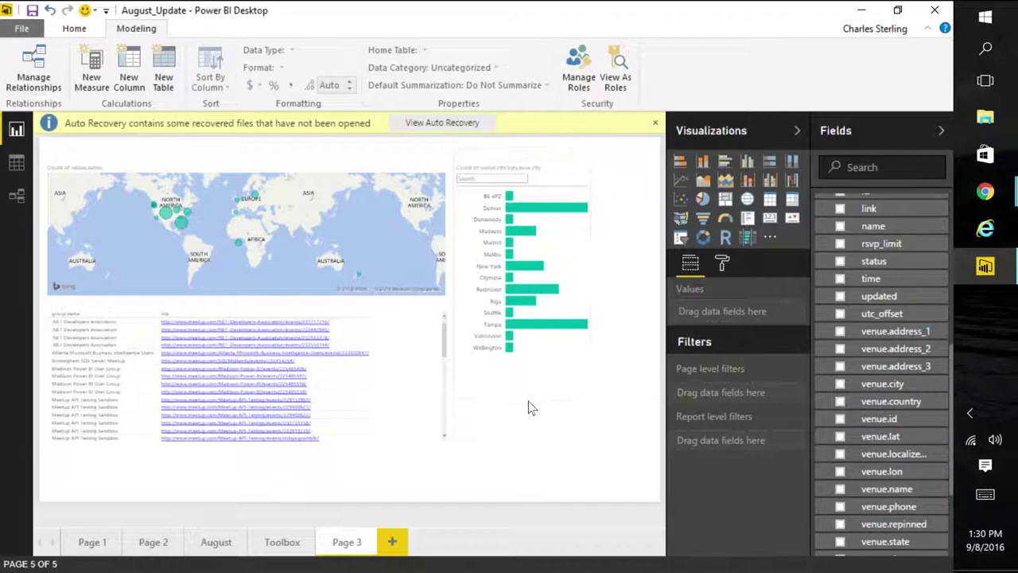
pyautogui.click(510, 153)
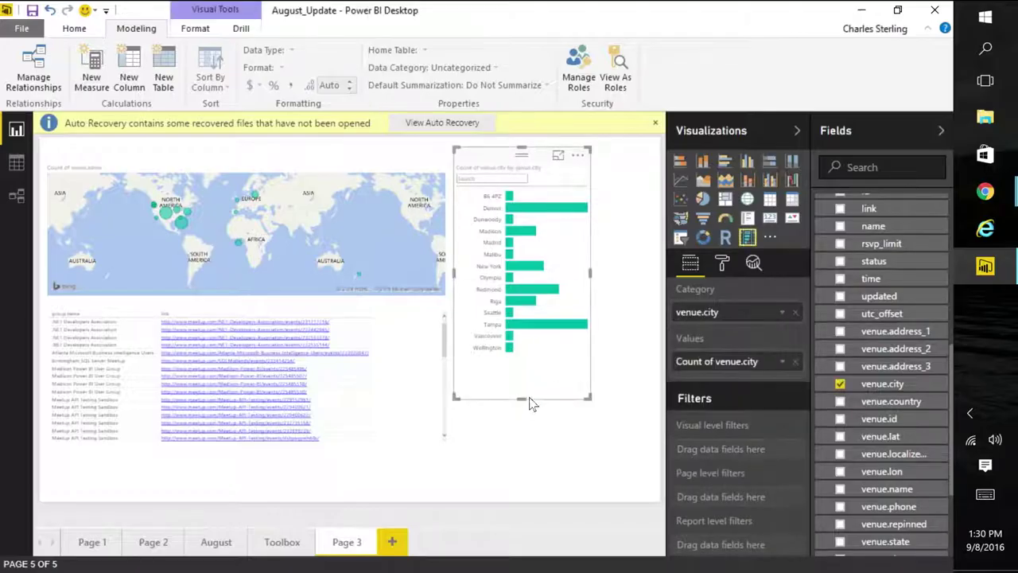
# Make the city bar chart taller and save the report as toolbox
pyautogui.moveTo(521, 398); pyautogui.dragTo(532, 438)
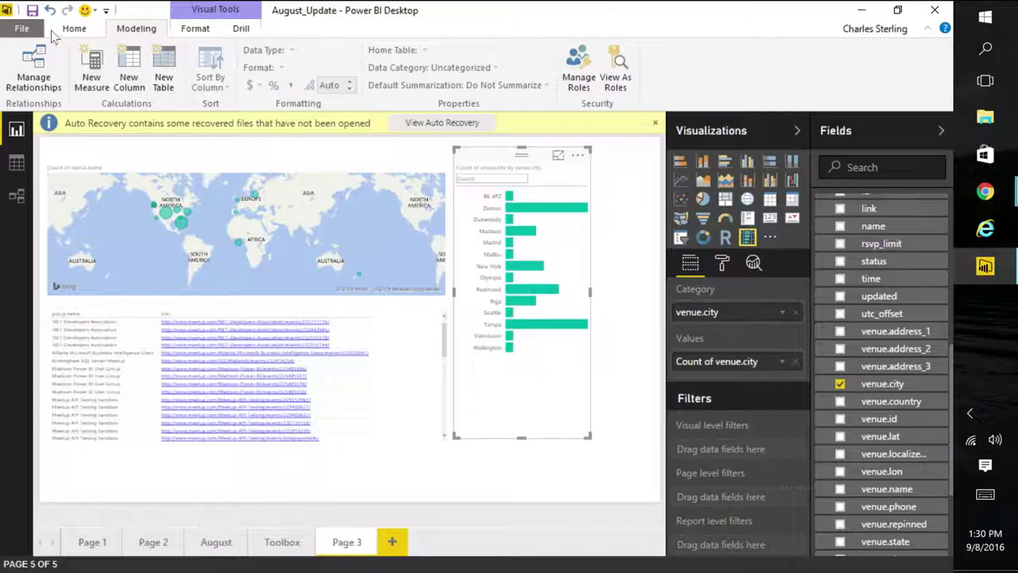
pyautogui.click(24, 29)
pyautogui.click(46, 160)
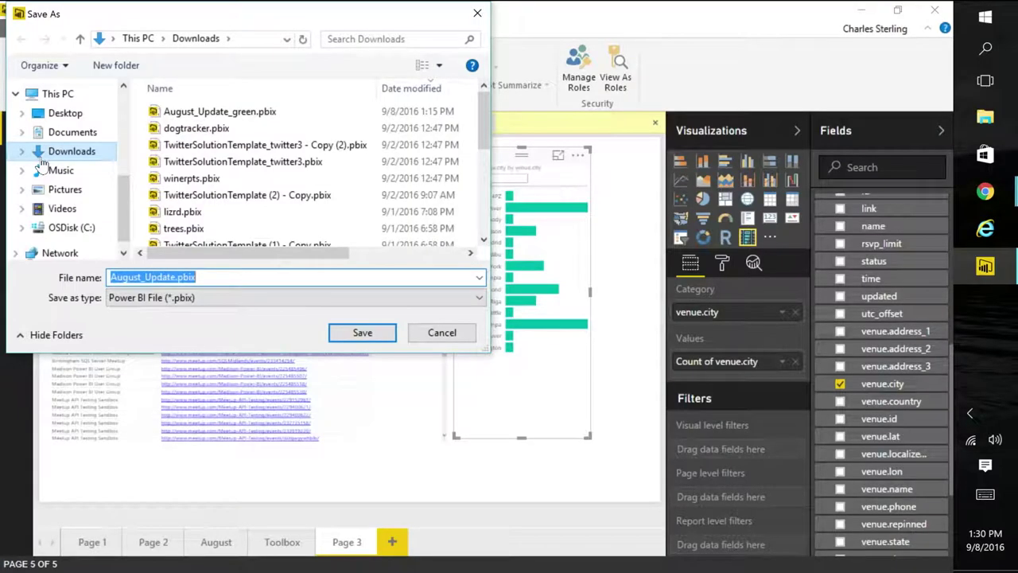
pyautogui.write('toolb')
pyautogui.press('Return')
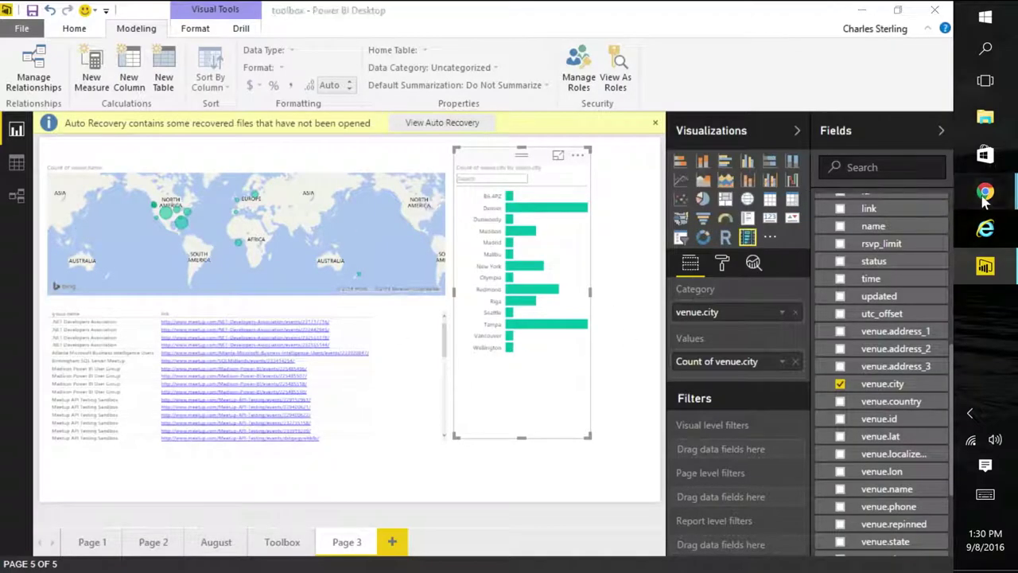
pyautogui.moveTo(979, 200)
pyautogui.click(900, 158)
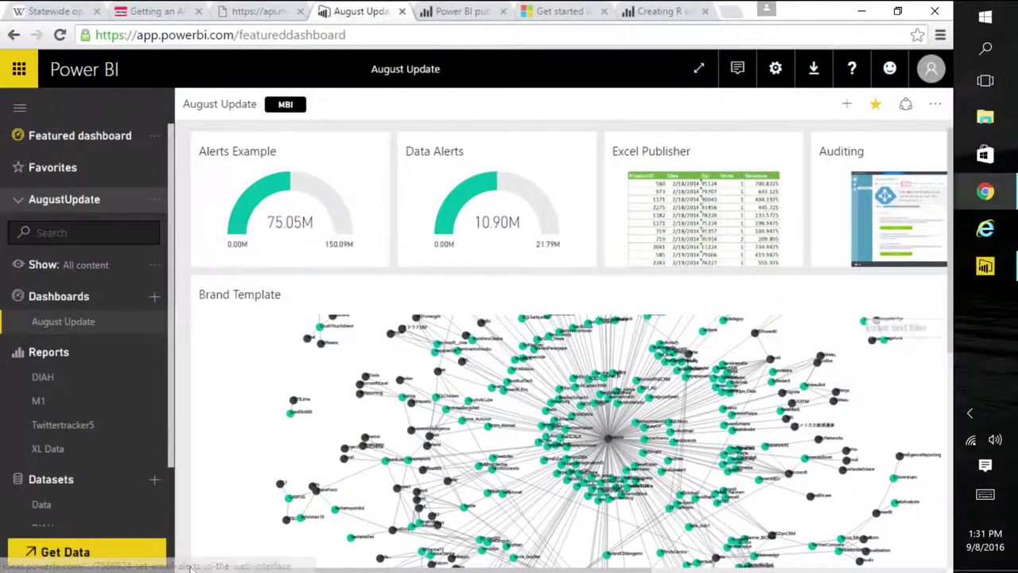
# Open the Get Data page in the Power BI service workspace
pyautogui.click(94, 557)
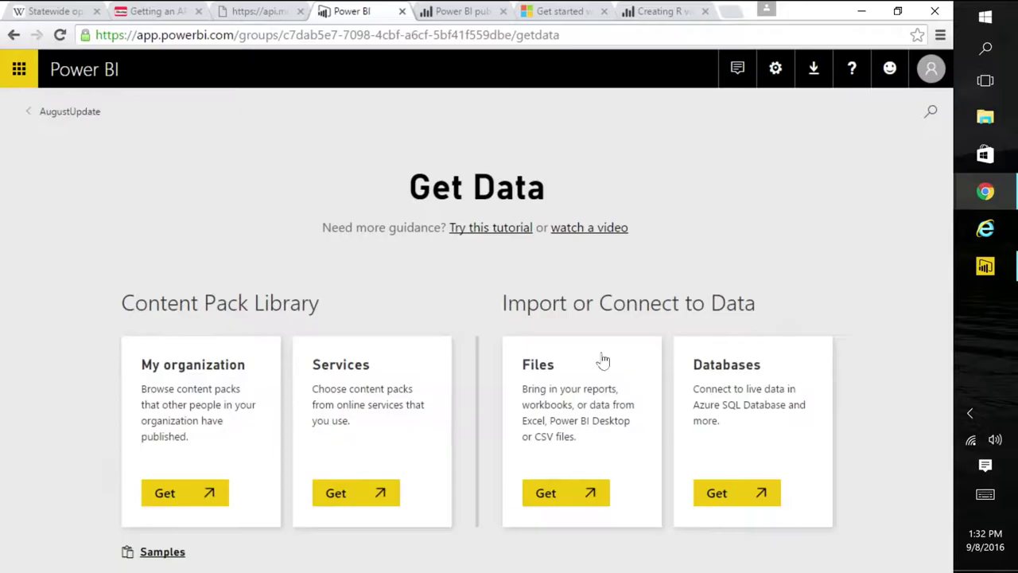
# Import toolbox.pbix as a local file and open the resulting toolbox report
pyautogui.click(574, 497)
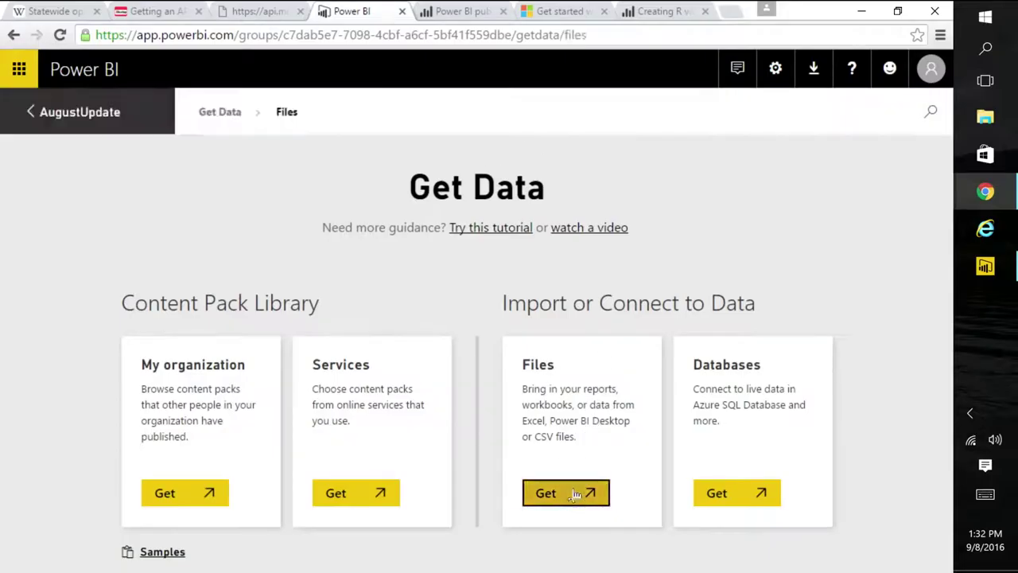
pyautogui.click(318, 234)
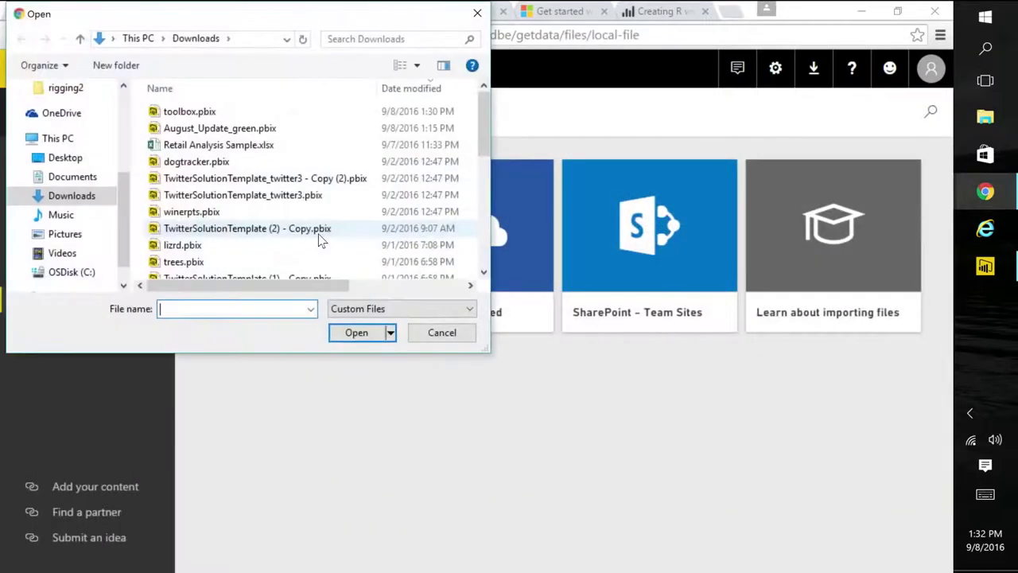
pyautogui.click(189, 112)
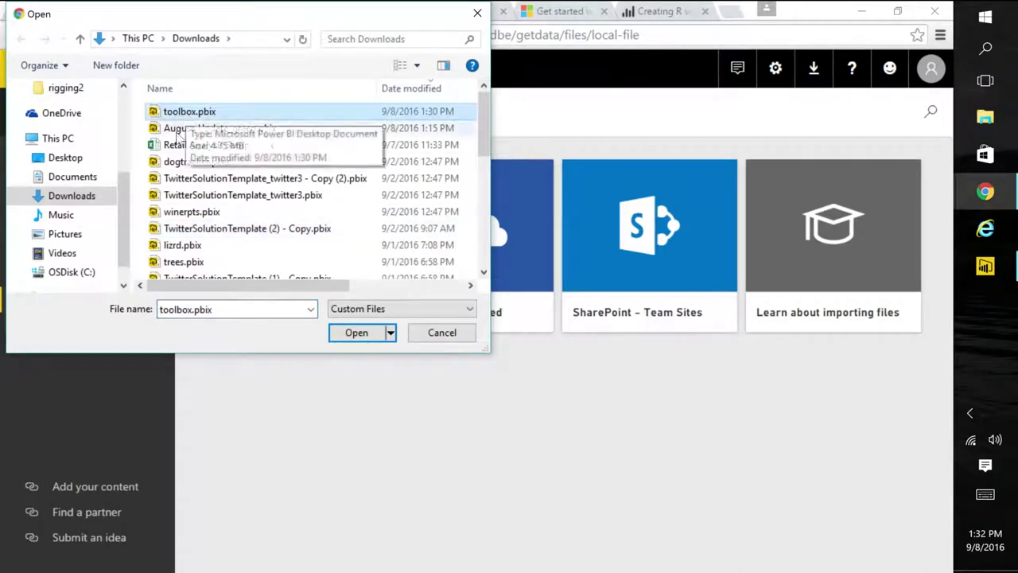
pyautogui.click(357, 332)
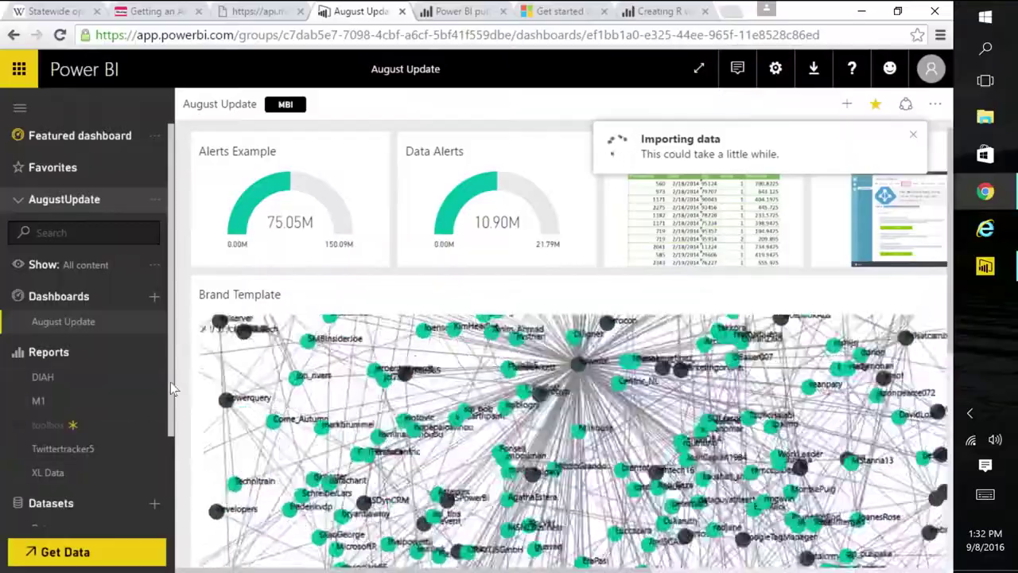
pyautogui.scroll(-3, 159, 398)
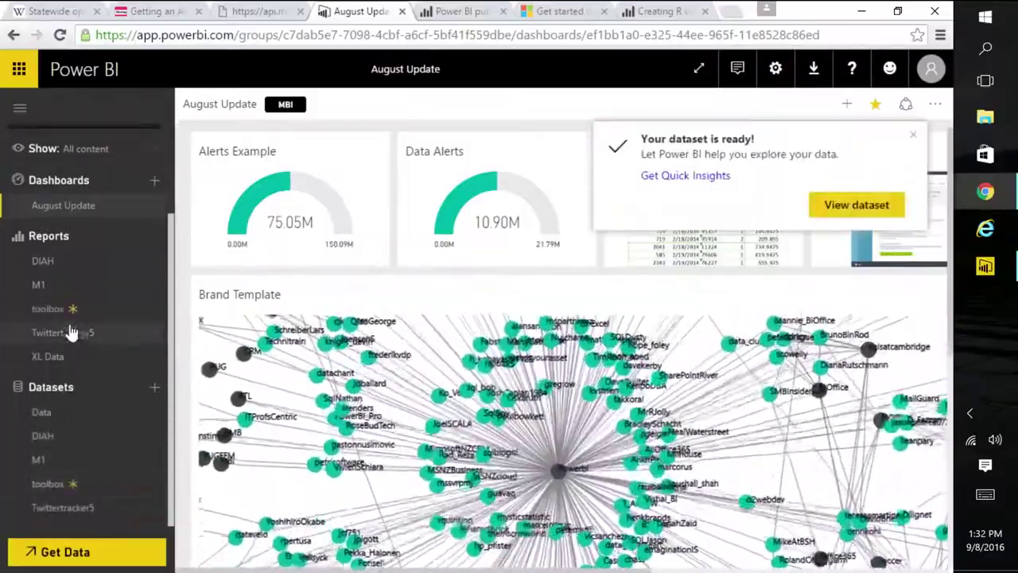
pyautogui.click(67, 317)
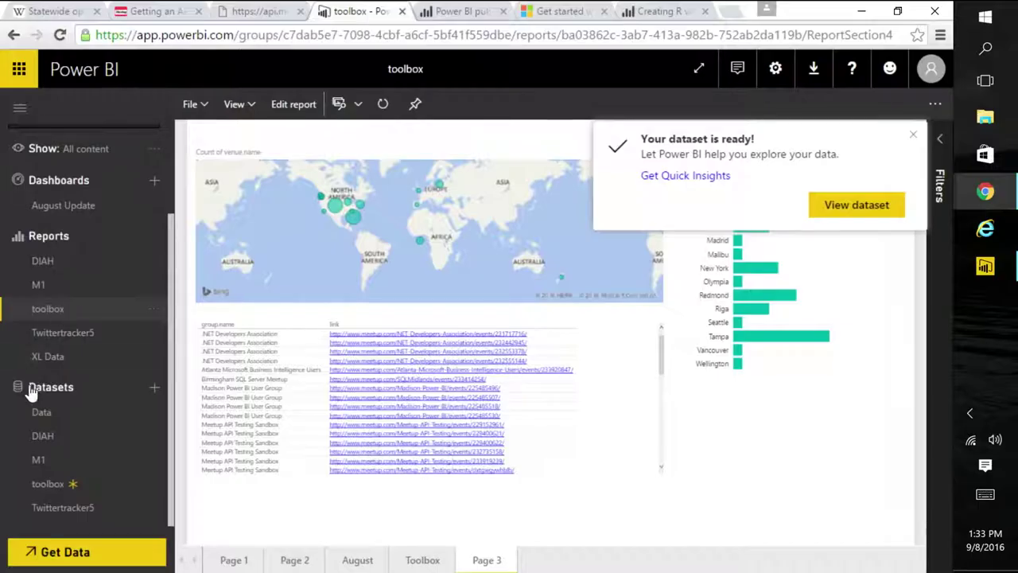
# Close the 'Your dataset is ready' notification on the toolbox report and open the File menu
pyautogui.click(914, 135)
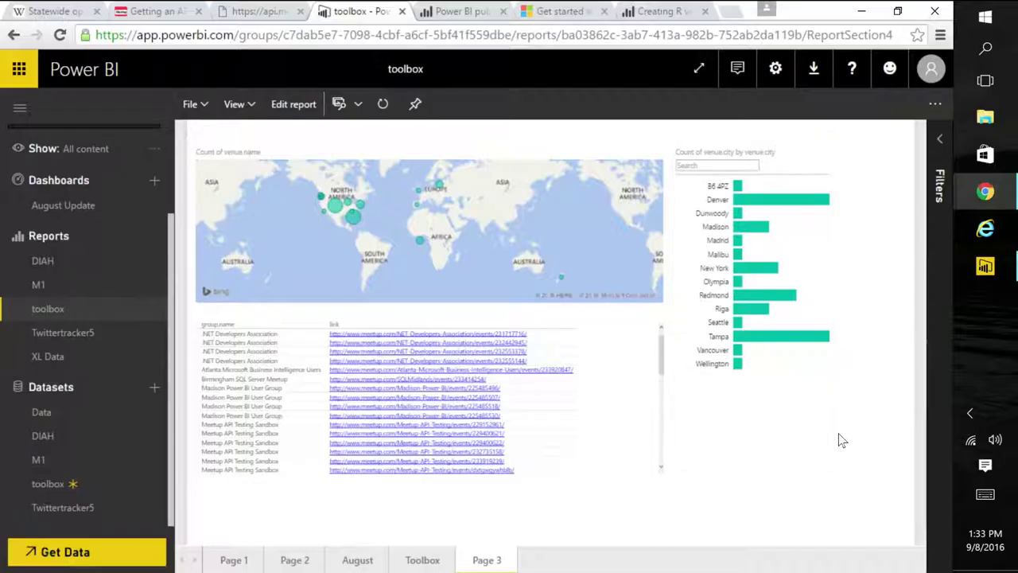
pyautogui.click(191, 104)
# Publish the toolbox report to the web and load its public link in a new tab
pyautogui.click(297, 236)
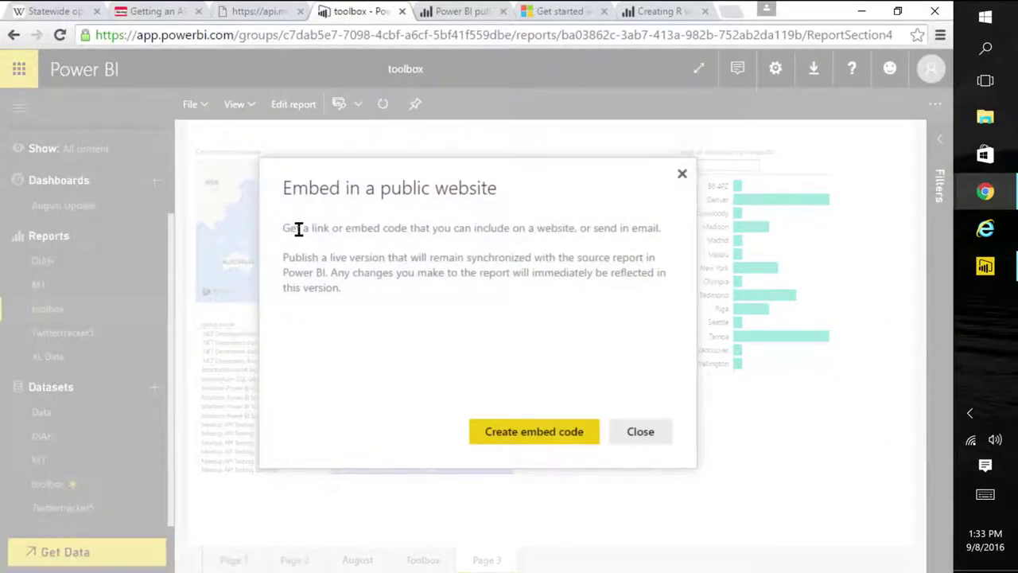
pyautogui.click(528, 433)
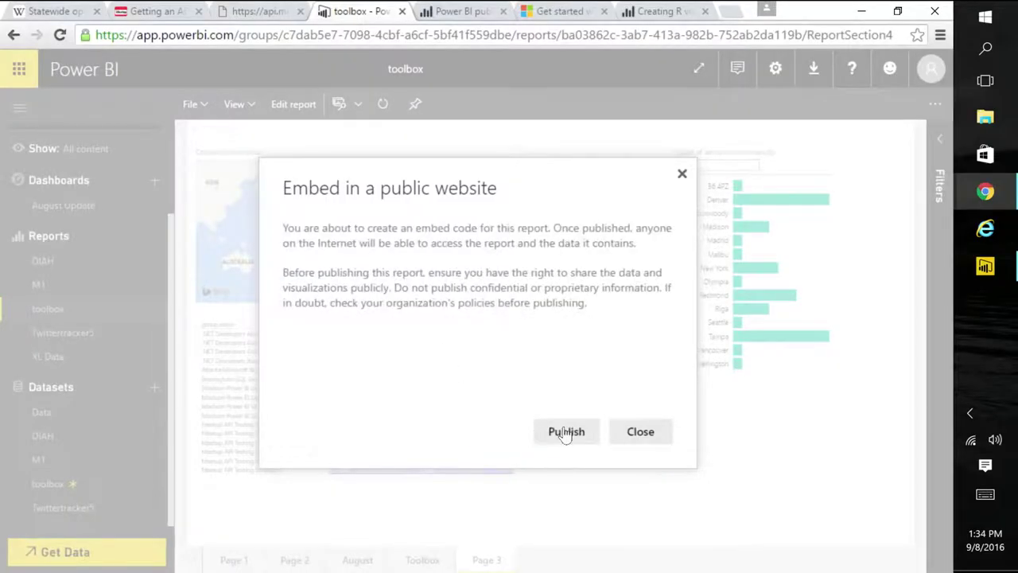
pyautogui.click(565, 432)
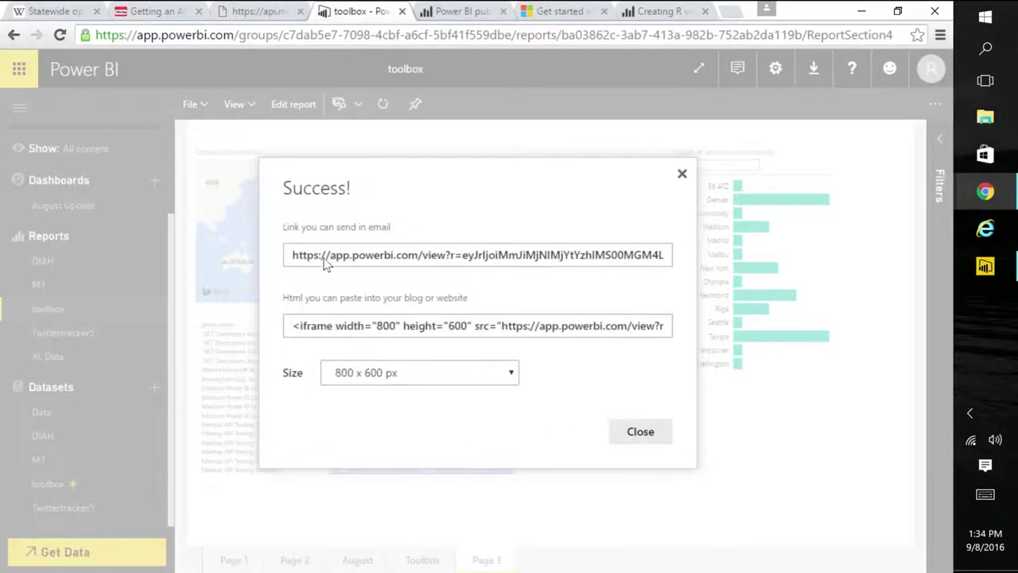
pyautogui.moveTo(294, 255); pyautogui.dragTo(680, 255)
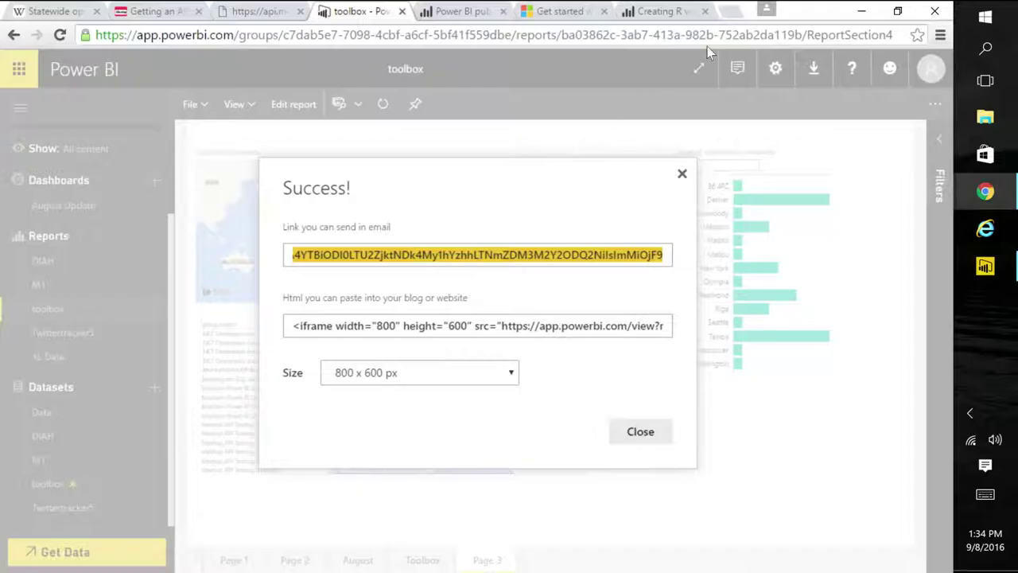
pyautogui.click(733, 16)
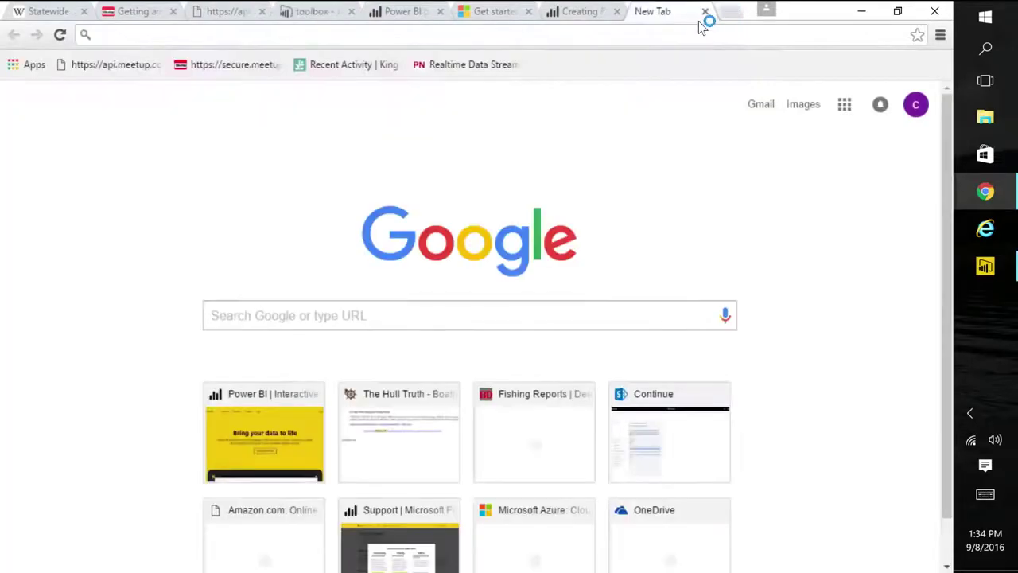
pyautogui.hotkey('ctrl', 'v')
pyautogui.press('Return')
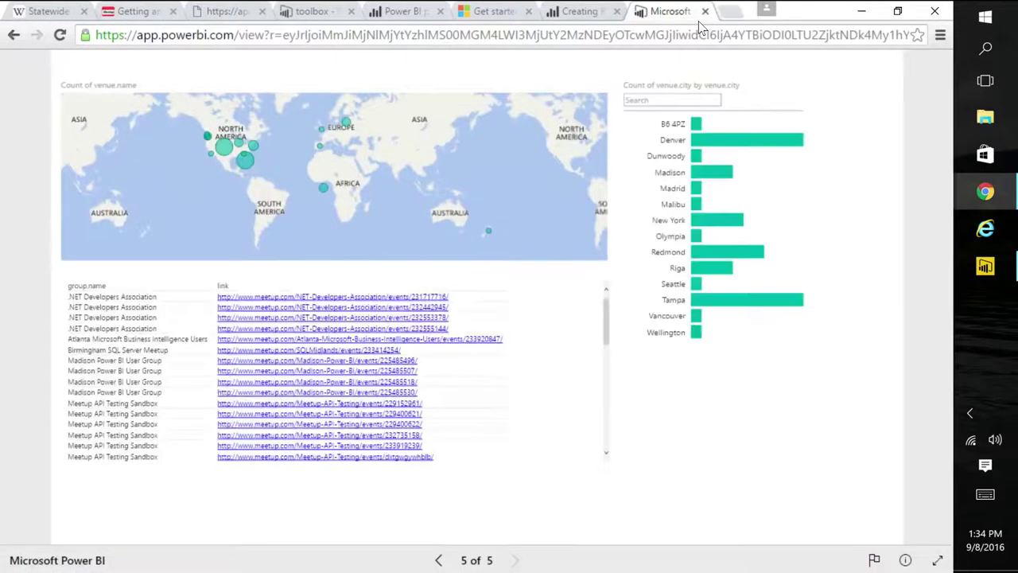
pyautogui.click(577, 13)
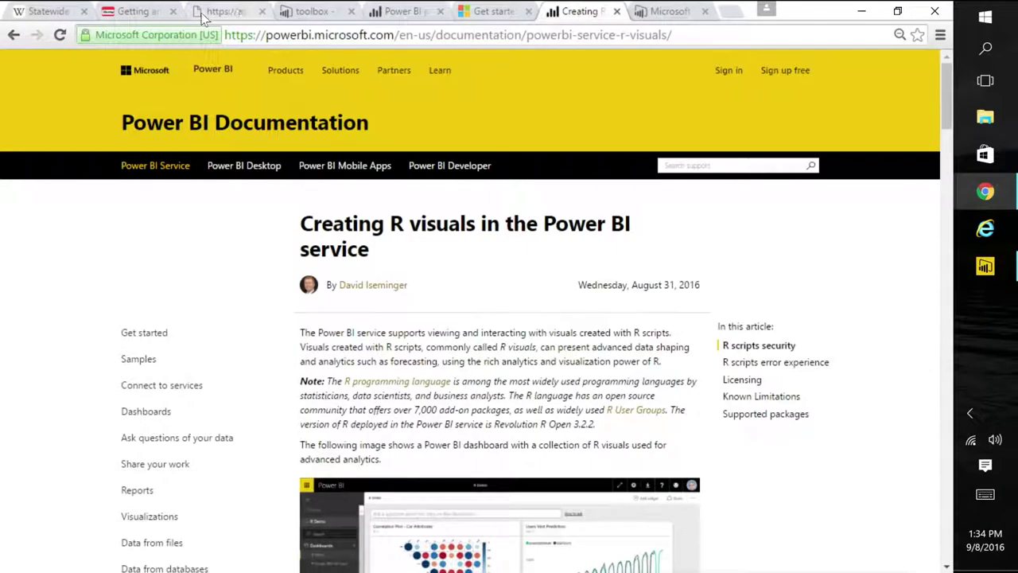
# Filter the public web report to Madison's User Group events via the city bar chart
pyautogui.click(317, 14)
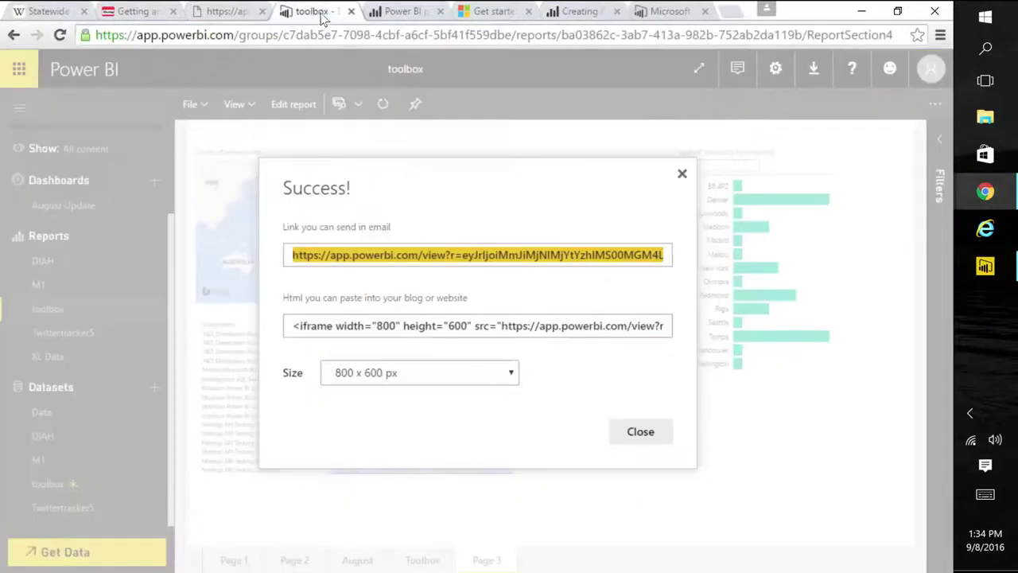
pyautogui.click(668, 13)
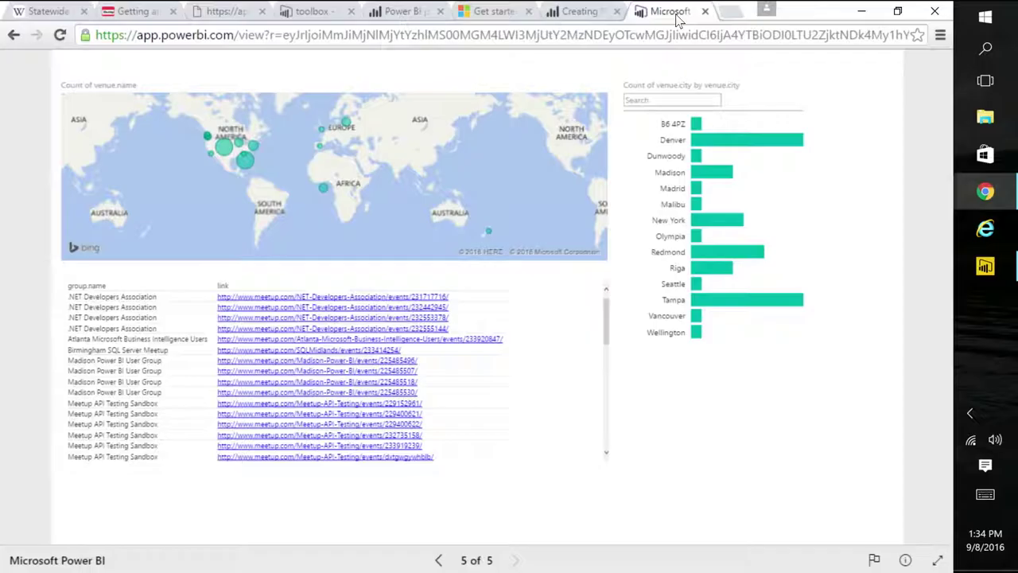
pyautogui.click(728, 173)
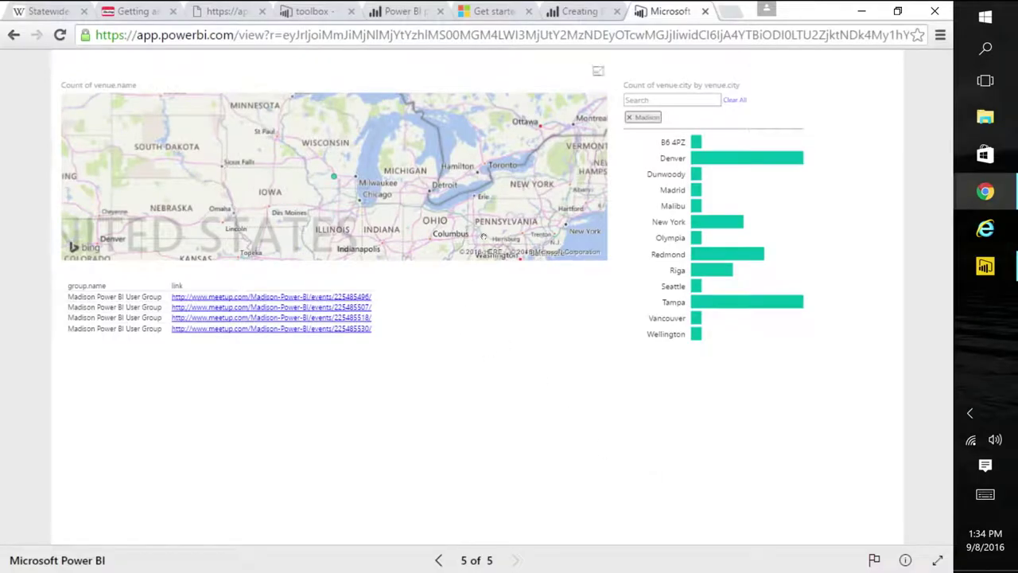
pyautogui.click(312, 11)
# Copy the iframe embed HTML from the Success dialog
pyautogui.click(437, 327)
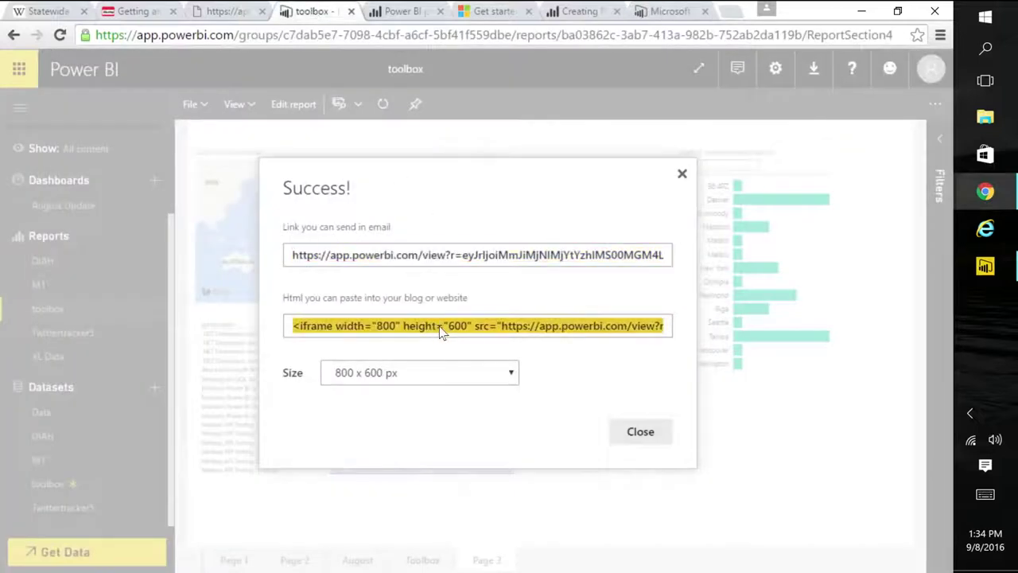
pyautogui.rightClick(444, 330)
pyautogui.click(487, 340)
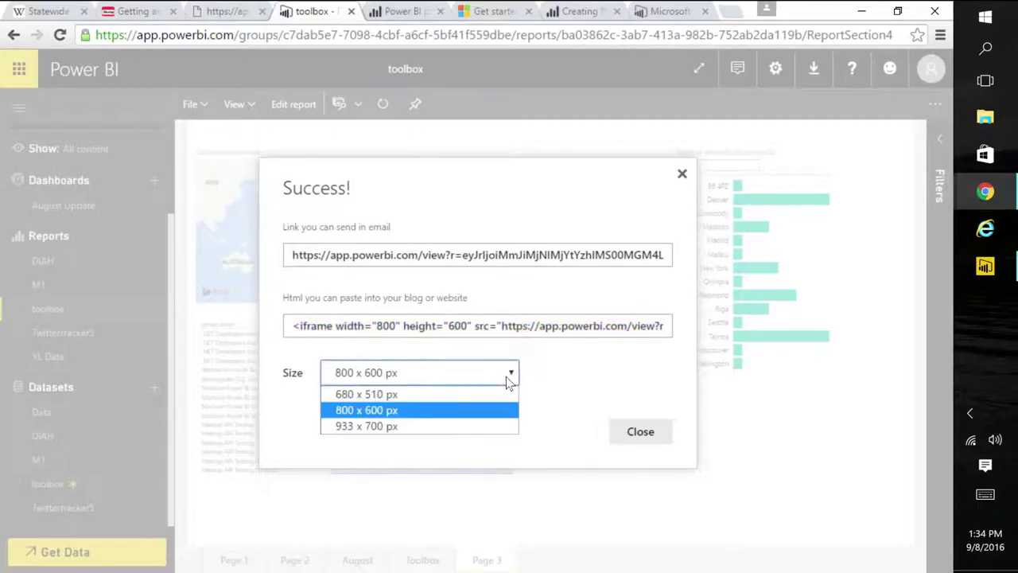
# Keep the embed size at 800 x 600 px, close the dialog, and minimize the browser
pyautogui.click(475, 410)
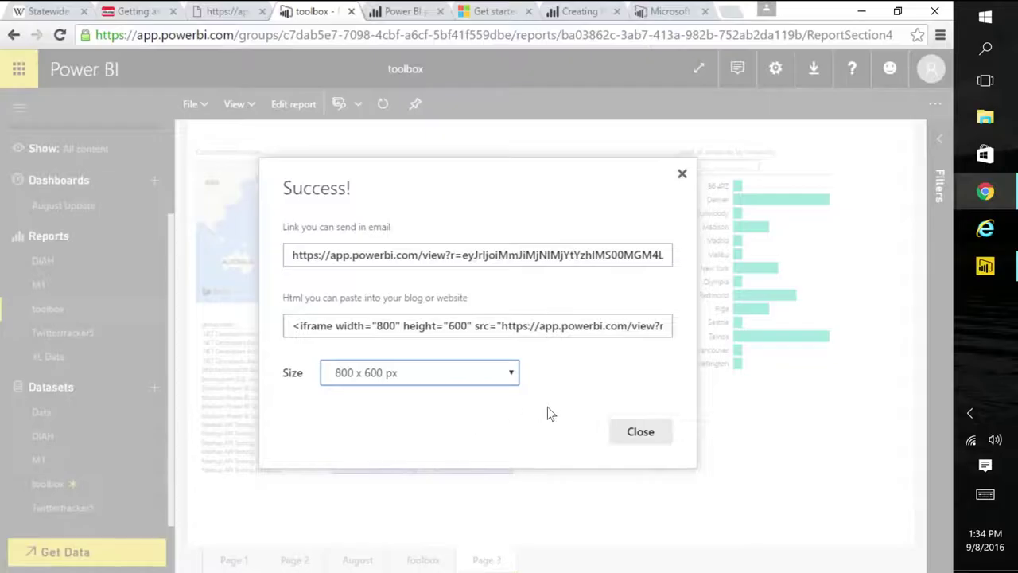
pyautogui.click(631, 430)
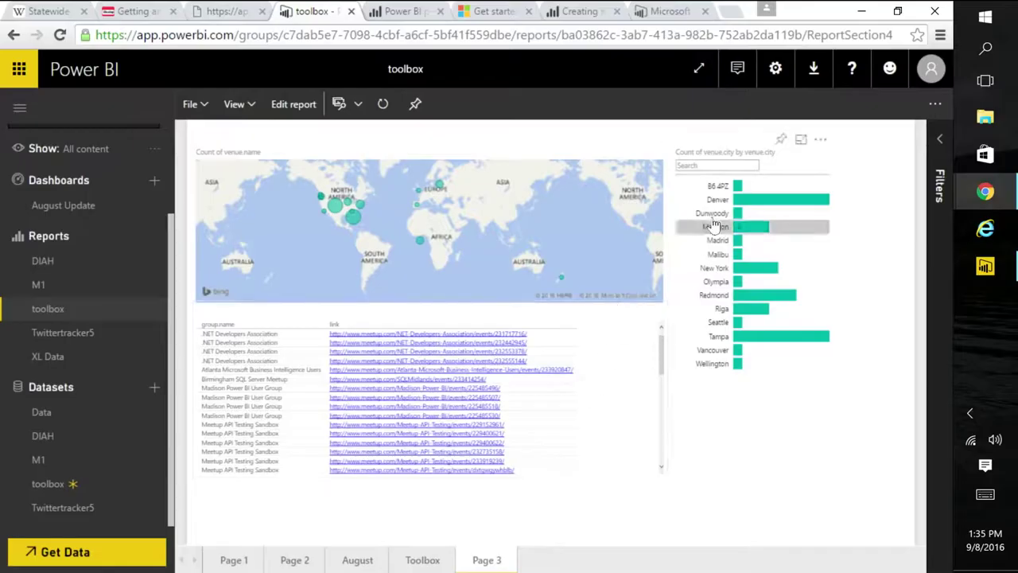
pyautogui.click(862, 11)
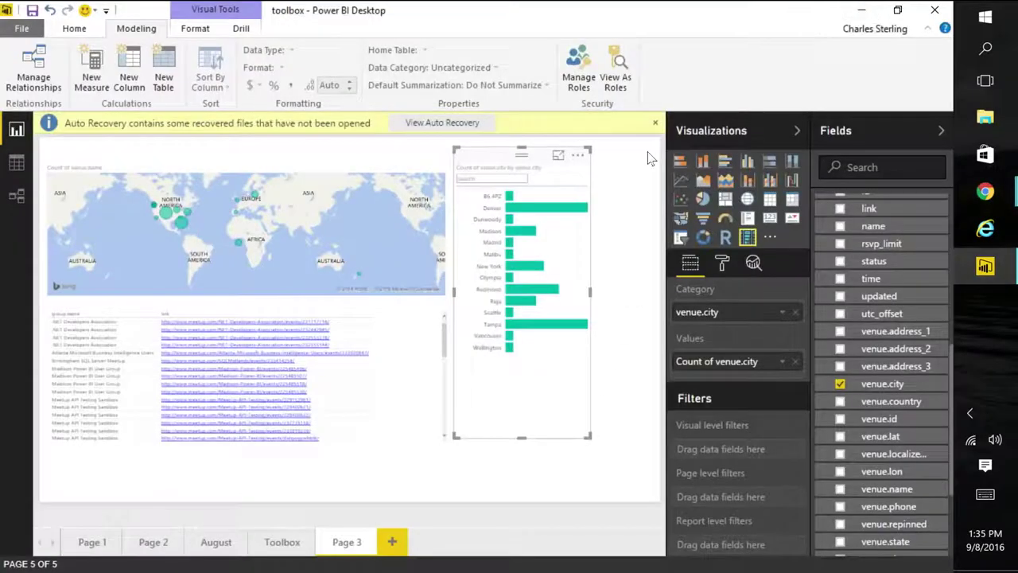
# Bring up the Visual Studio Toolbox episode blog post and scroll through it
pyautogui.click(862, 13)
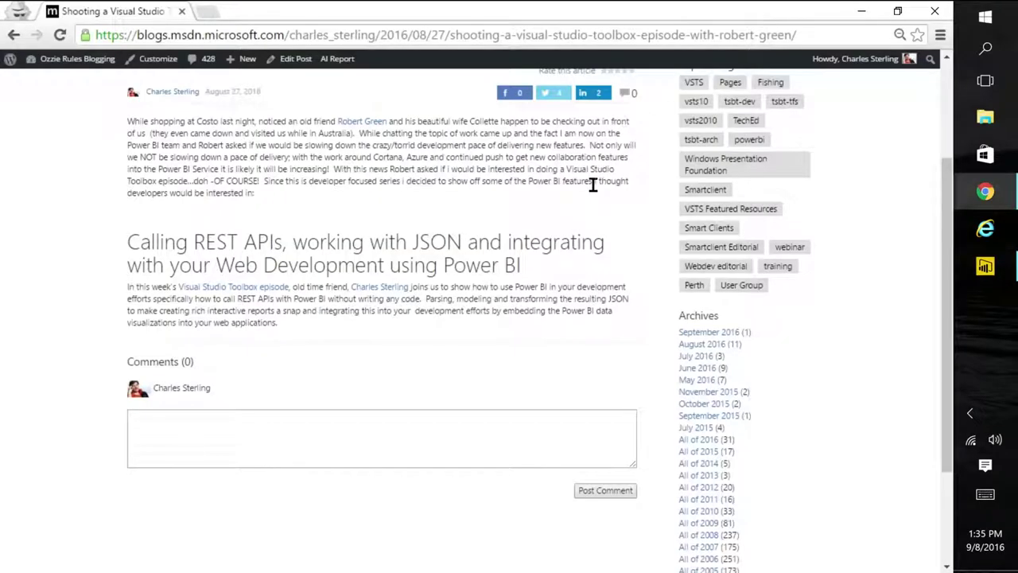
pyautogui.scroll(2, 113, 197)
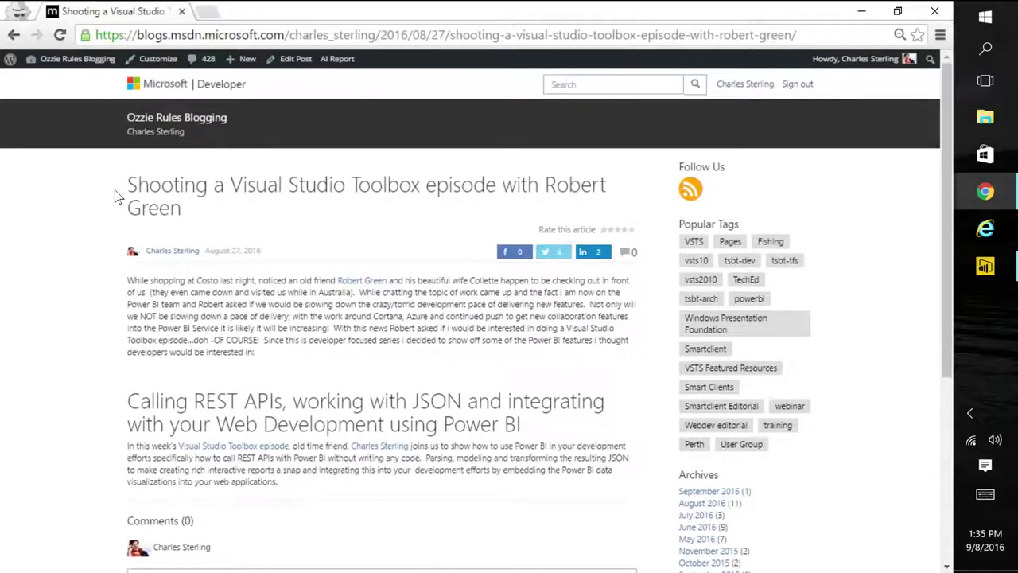
pyautogui.scroll(-1, 115, 197)
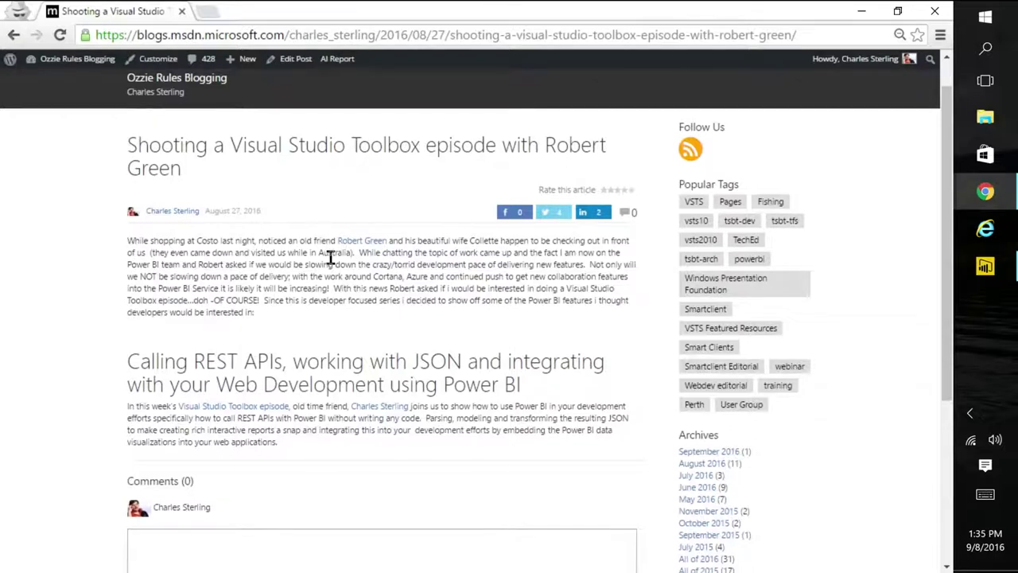
pyautogui.scroll(-1, 332, 261)
pyautogui.scroll(-2, 333, 261)
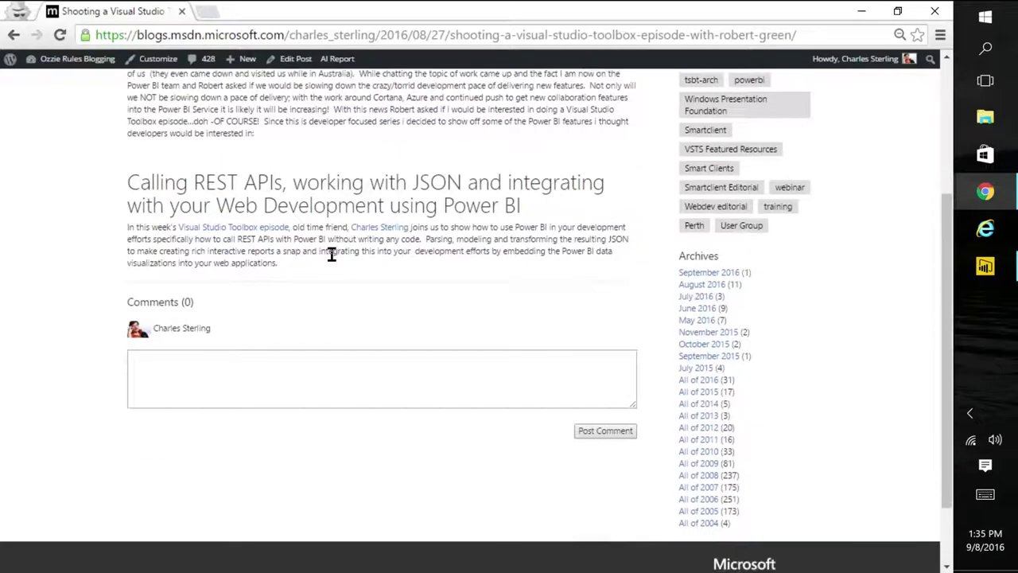
pyautogui.scroll(3, 278, 263)
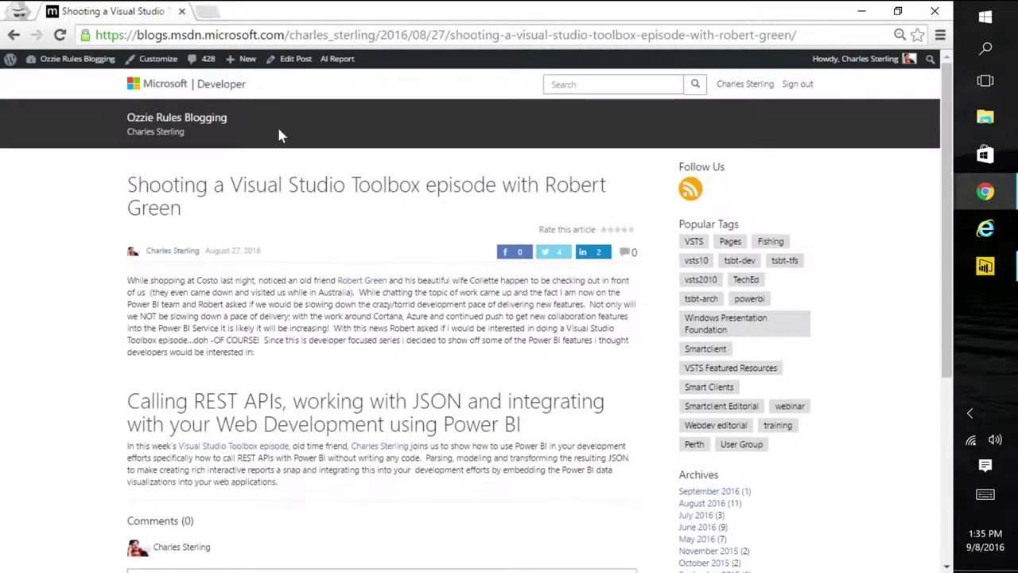
# Paste the 800 x 600 Power BI iframe after the post text, update, and open the live post
pyautogui.click(293, 62)
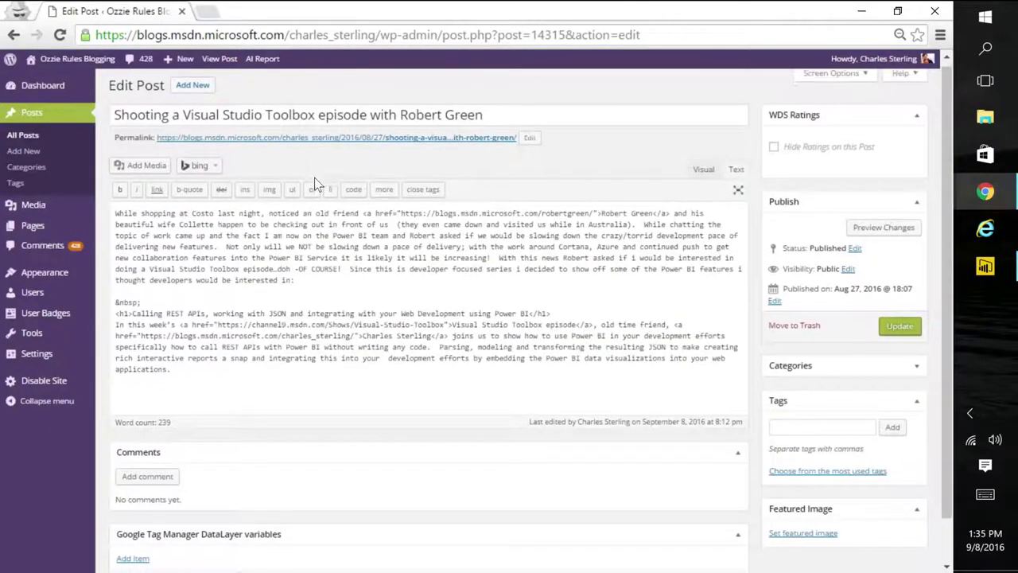
pyautogui.scroll(-1, 315, 178)
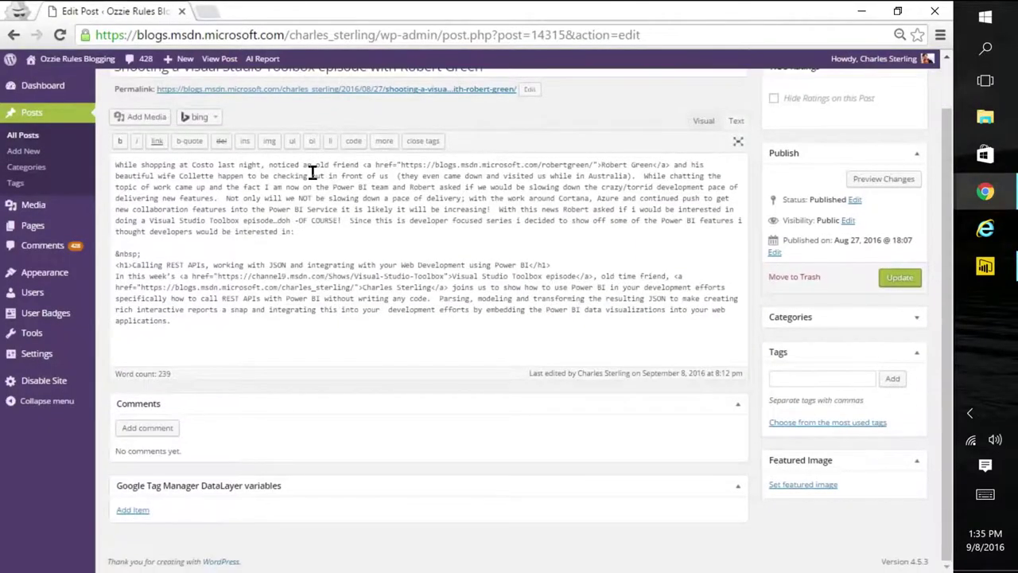
pyautogui.click(167, 344)
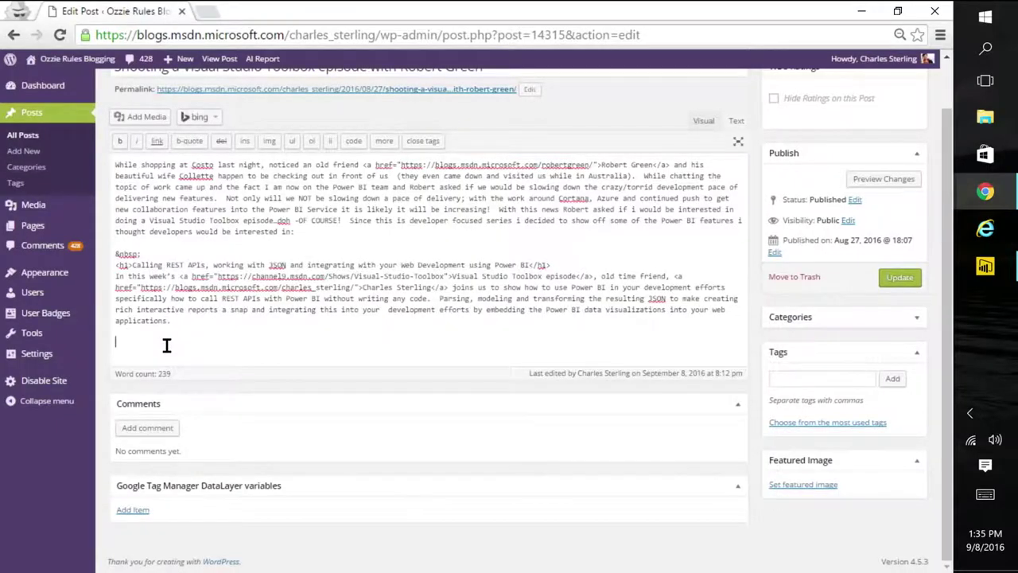
pyautogui.hotkey('ctrl', 'v')
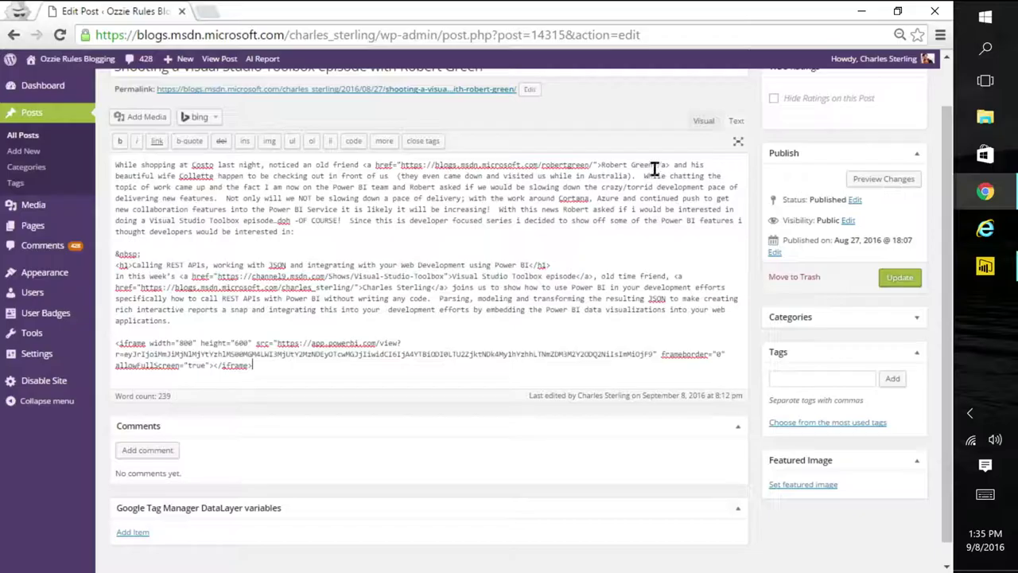
pyautogui.click(889, 281)
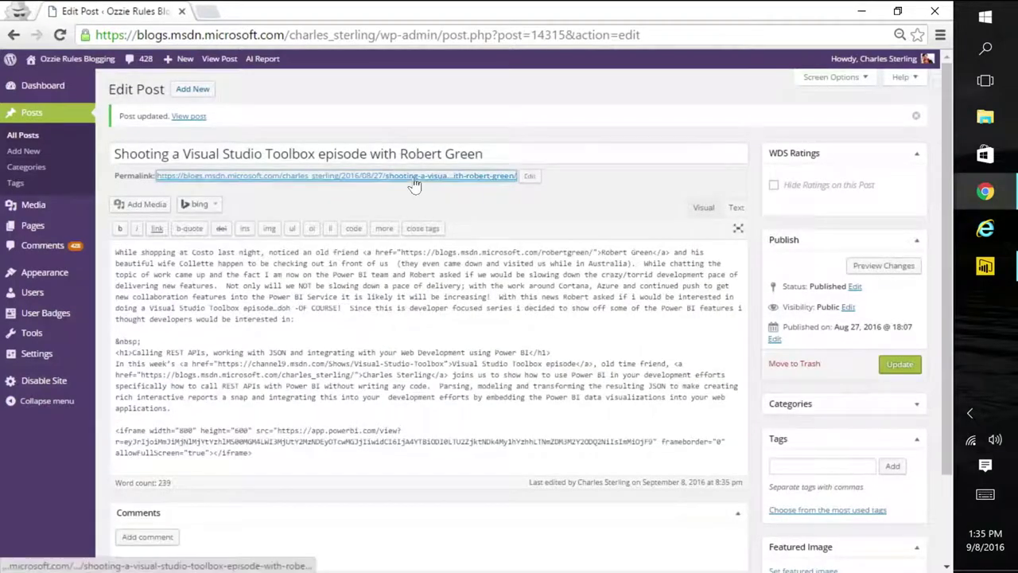
pyautogui.click(414, 181)
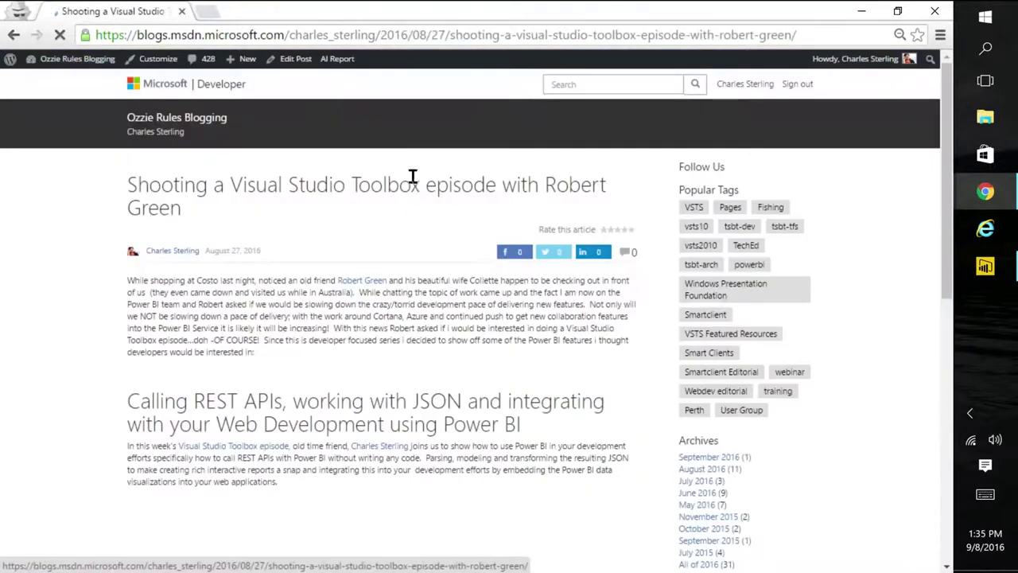
# Scroll the live post to the embedded map, city chart and link table, then minimize the browser
pyautogui.scroll(-4, 338, 288)
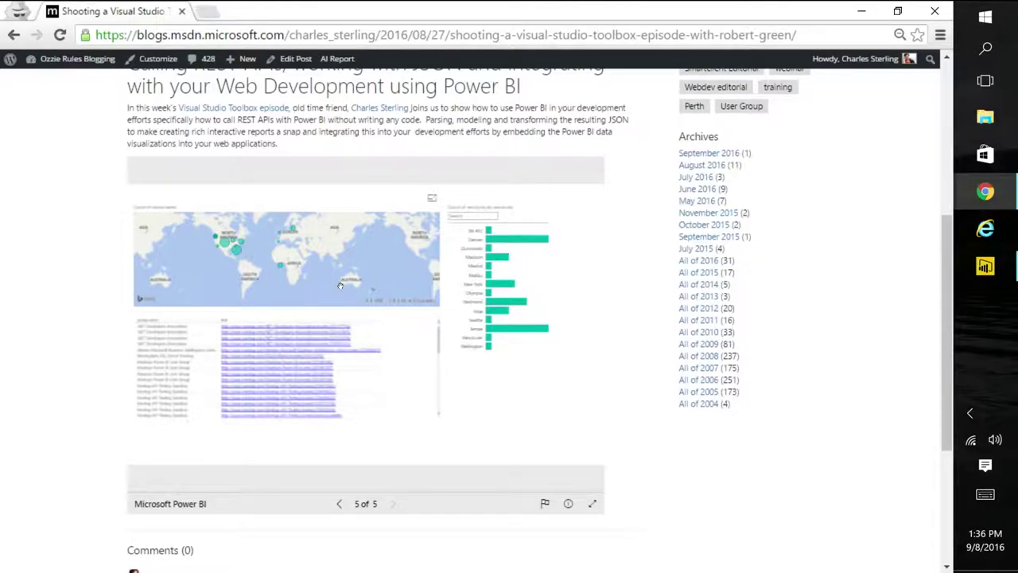
pyautogui.scroll(5, 340, 285)
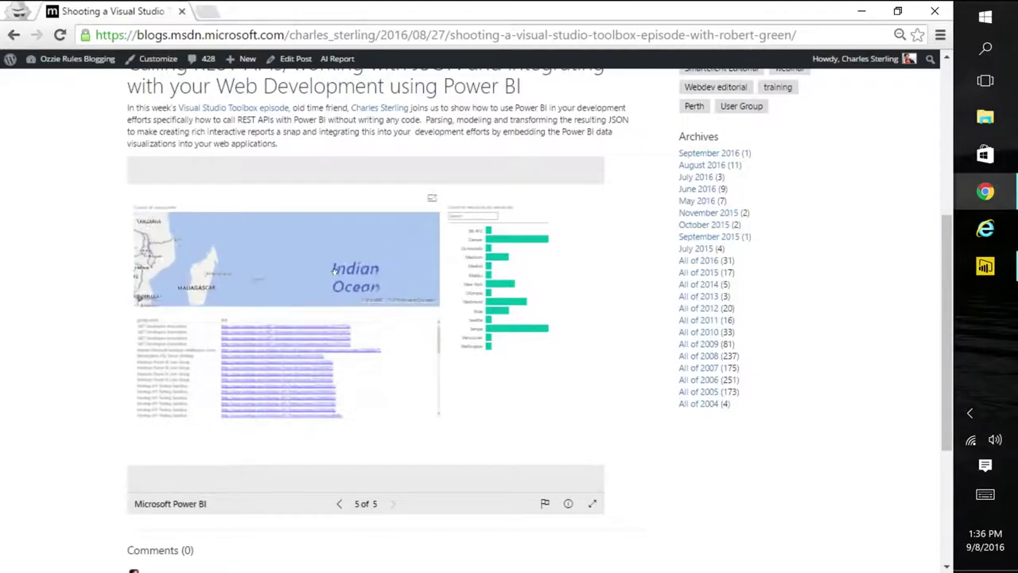
pyautogui.scroll(-5, 334, 270)
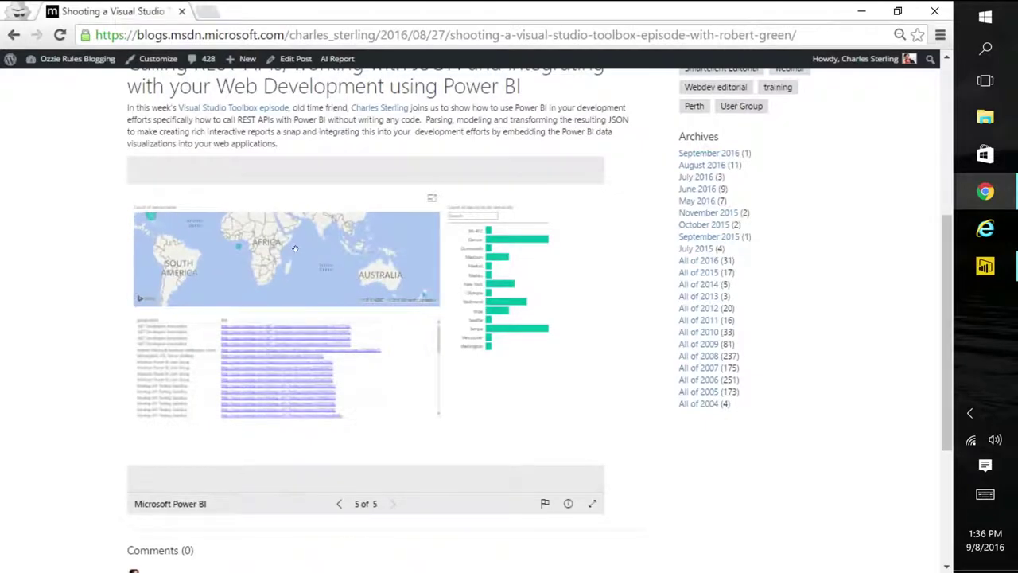
pyautogui.scroll(-3, 295, 249)
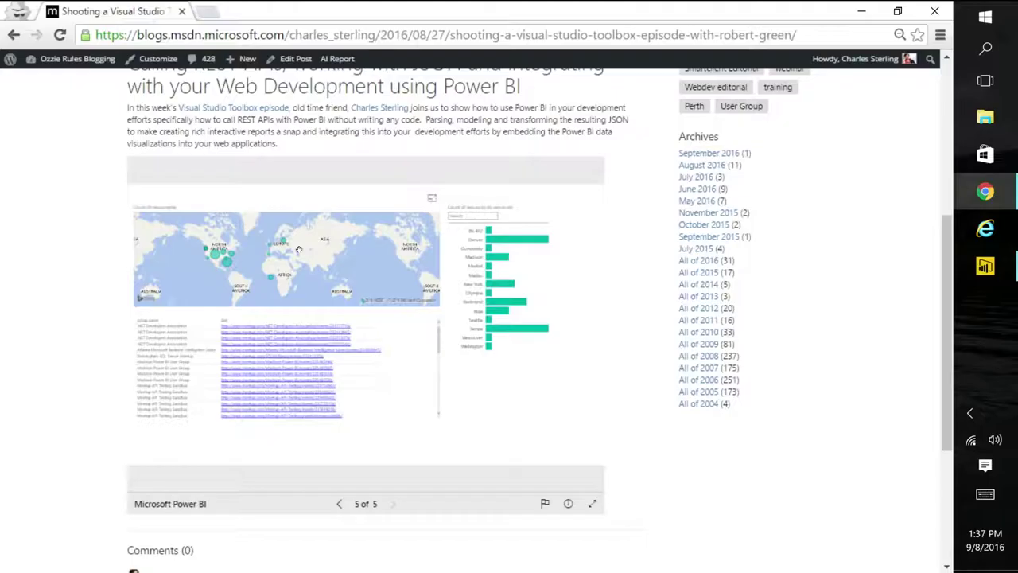
pyautogui.click(861, 11)
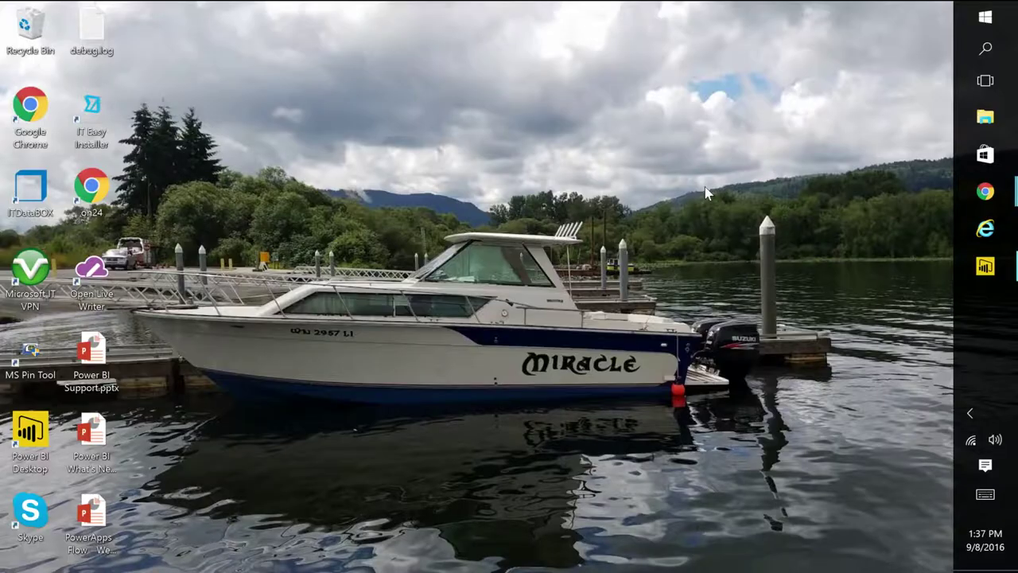
# Return to Power BI service and go to Admin Portal from the settings gear menu
pyautogui.hotkey('alt', 'Tab')
pyautogui.hotkey('alt', 'Tab')
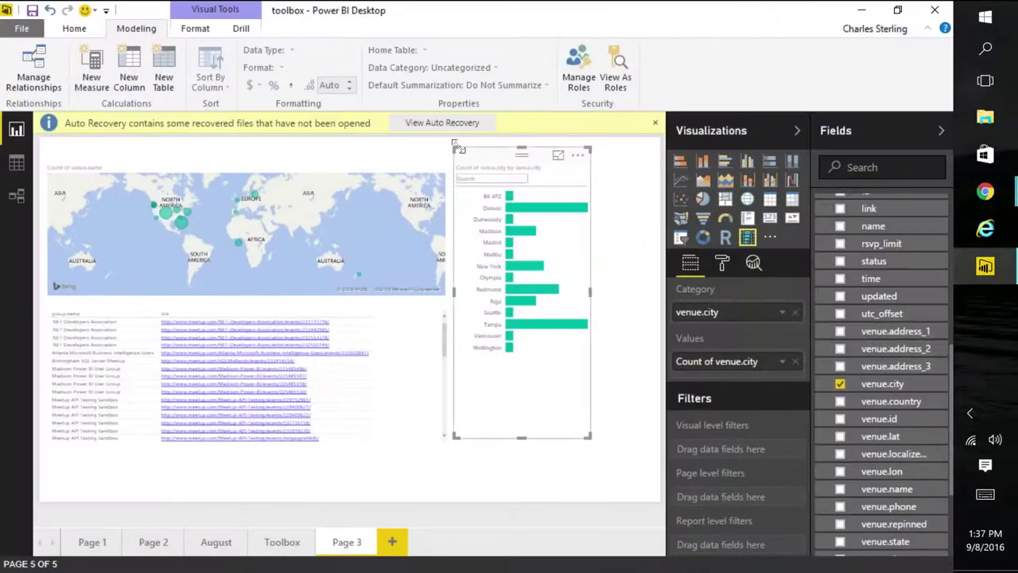
pyautogui.hotkey('alt', 'Tab')
pyautogui.hotkey('alt', 'Tab')
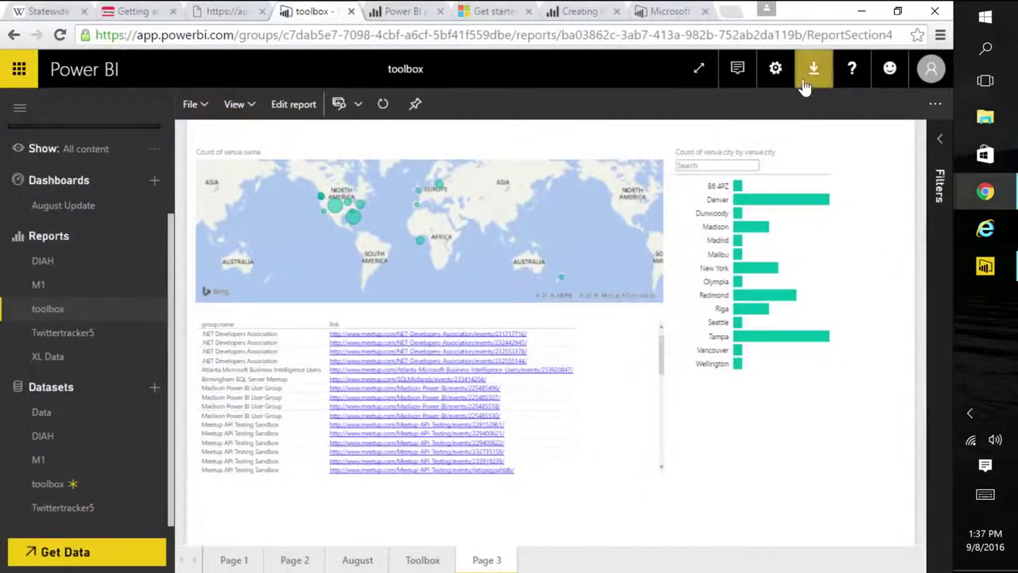
pyautogui.click(779, 73)
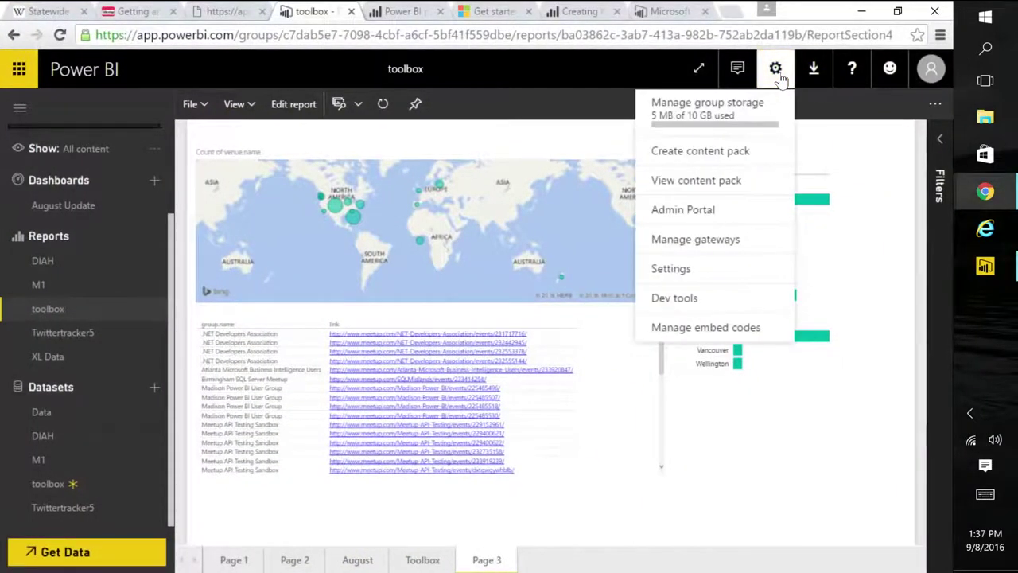
pyautogui.click(680, 211)
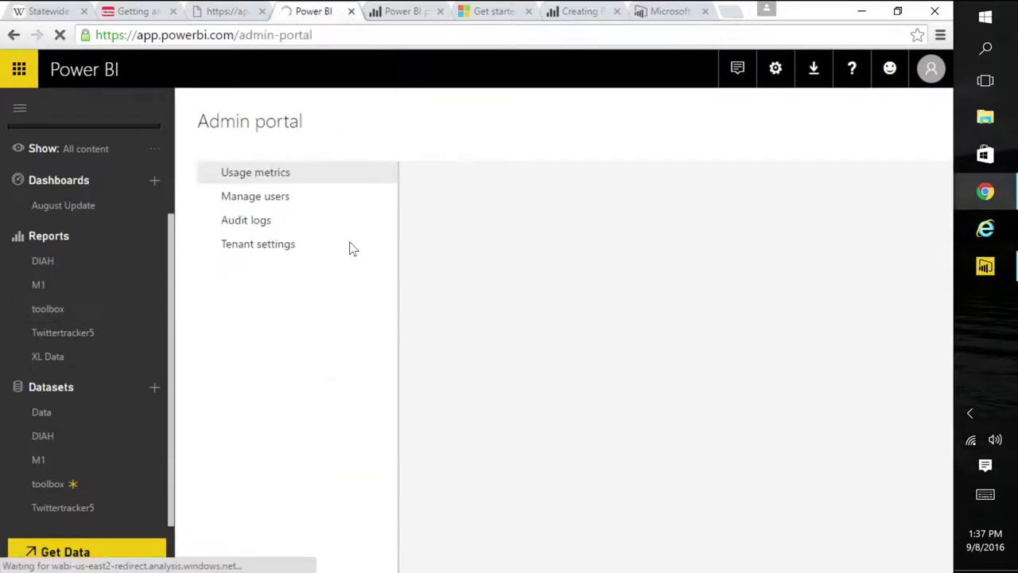
# Show the Tenant settings list in the Admin portal
pyautogui.click(268, 252)
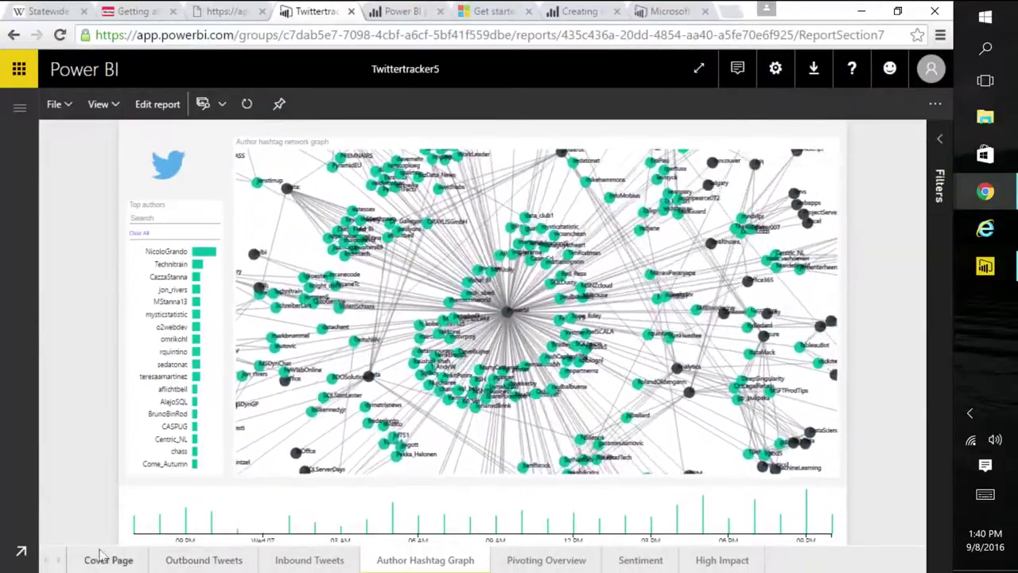
# Browse the Inbound Tweets, Outbound Tweets, Author Hashtag Graph and Sentiment report pages
pyautogui.click(299, 561)
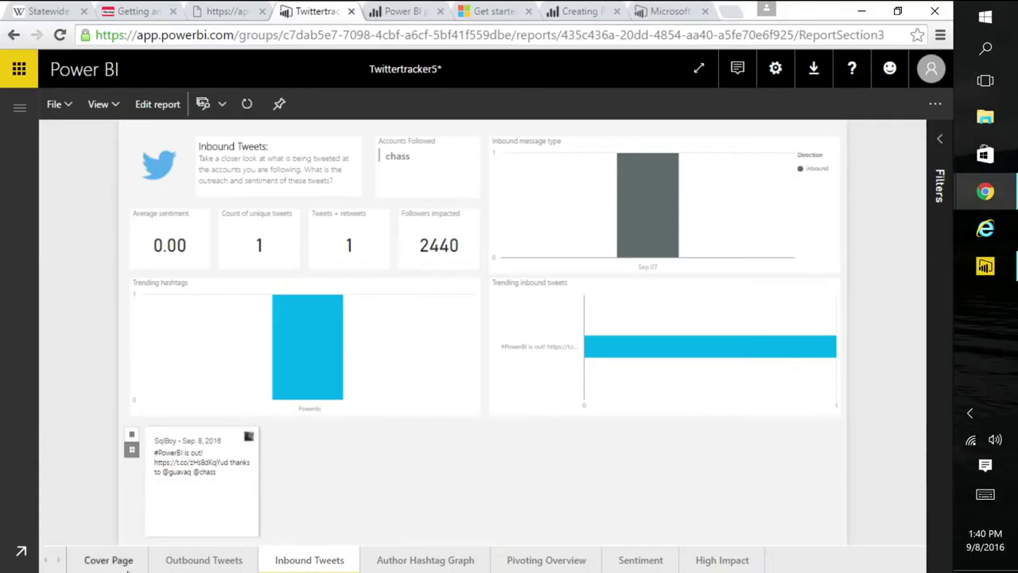
pyautogui.click(189, 561)
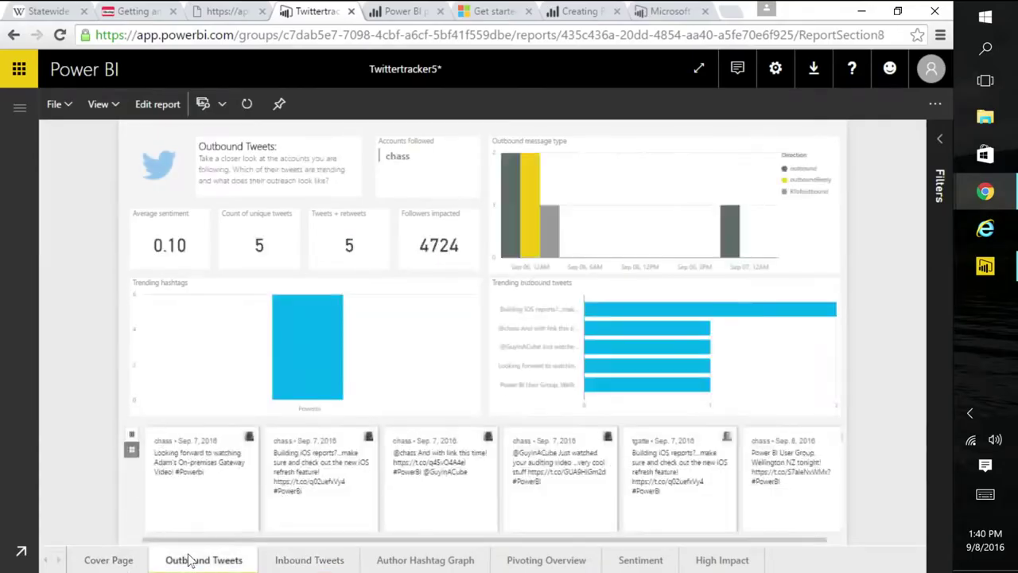
pyautogui.click(459, 563)
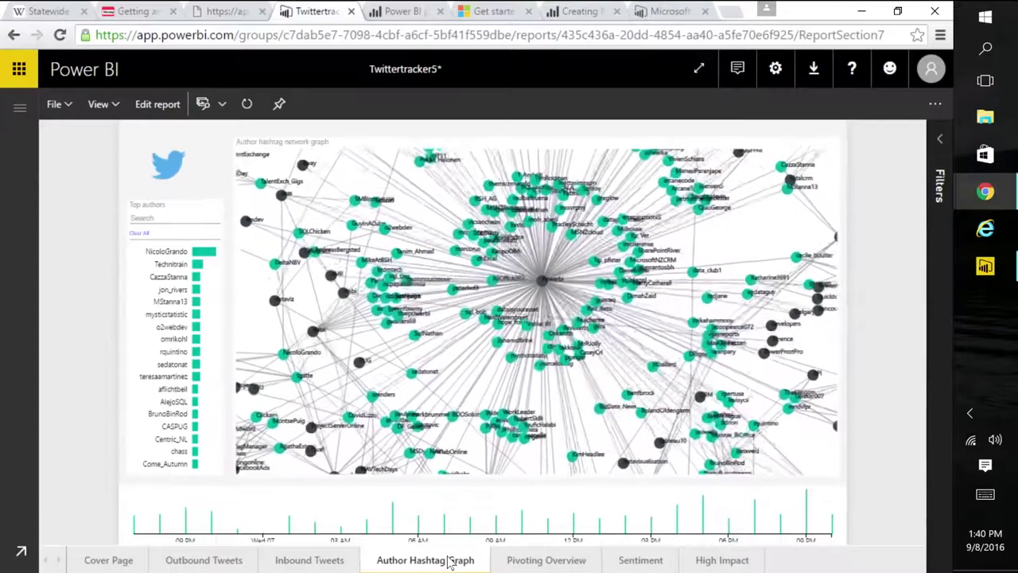
pyautogui.click(646, 563)
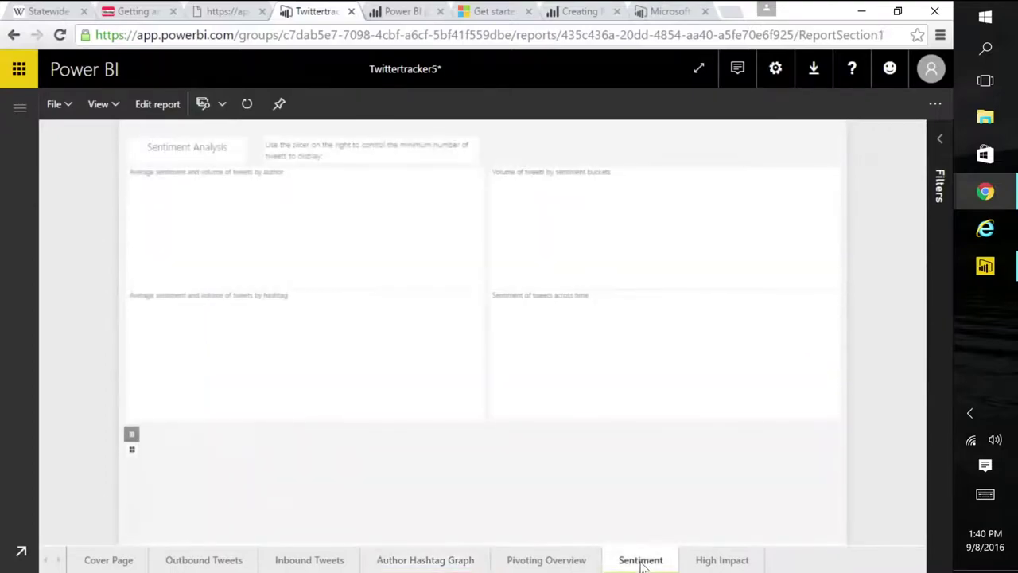